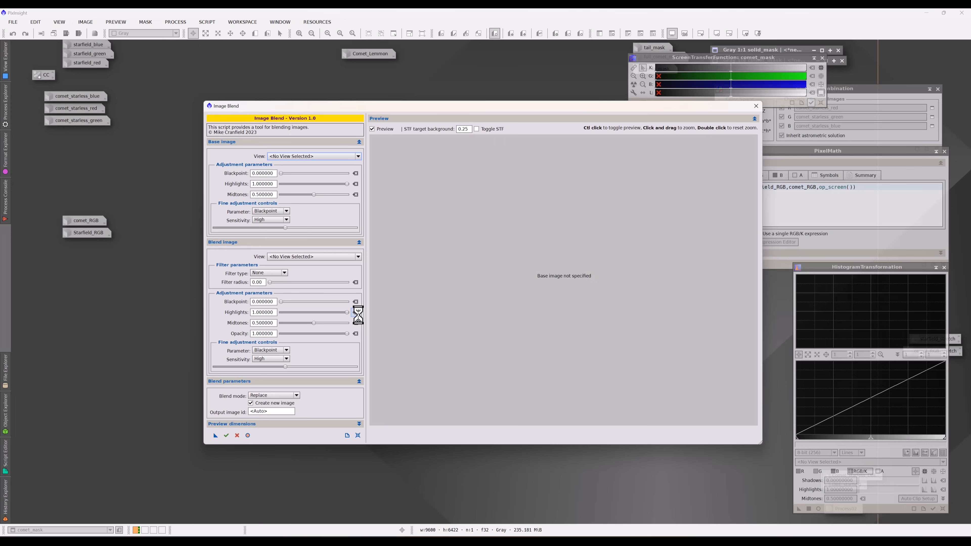
Close the Image Blend script and open Starfield_RGB and comet_RGB to examine the star field and comet images
left_click(756, 106)
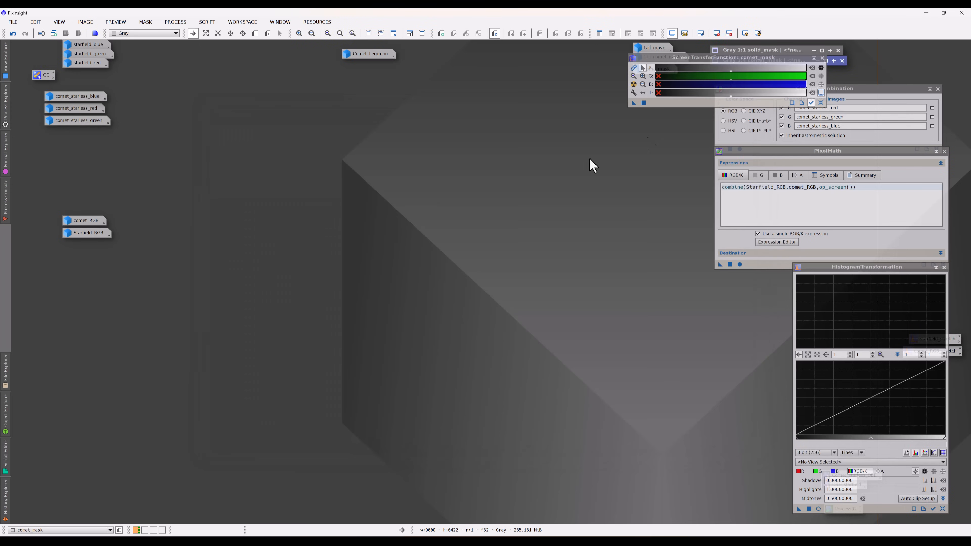
double_click(86, 232)
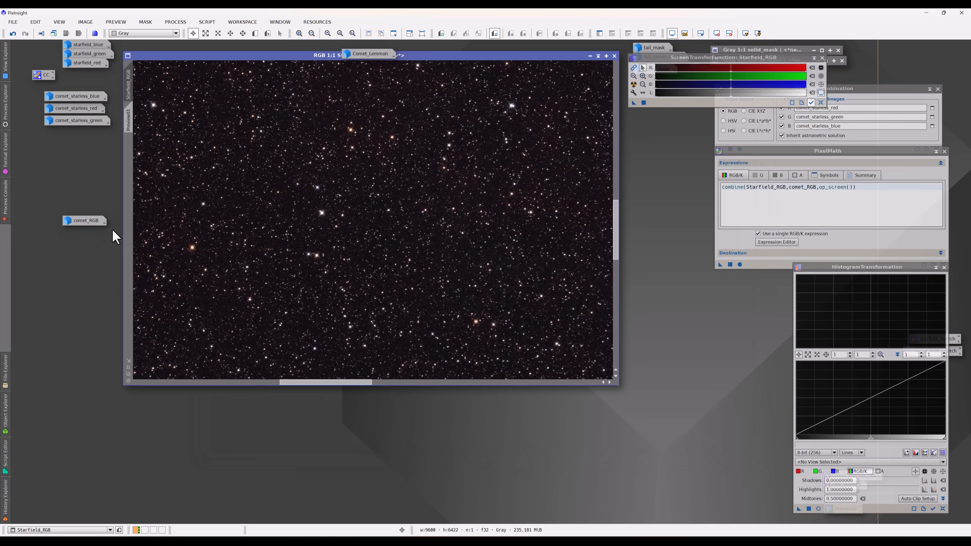
double_click(72, 221)
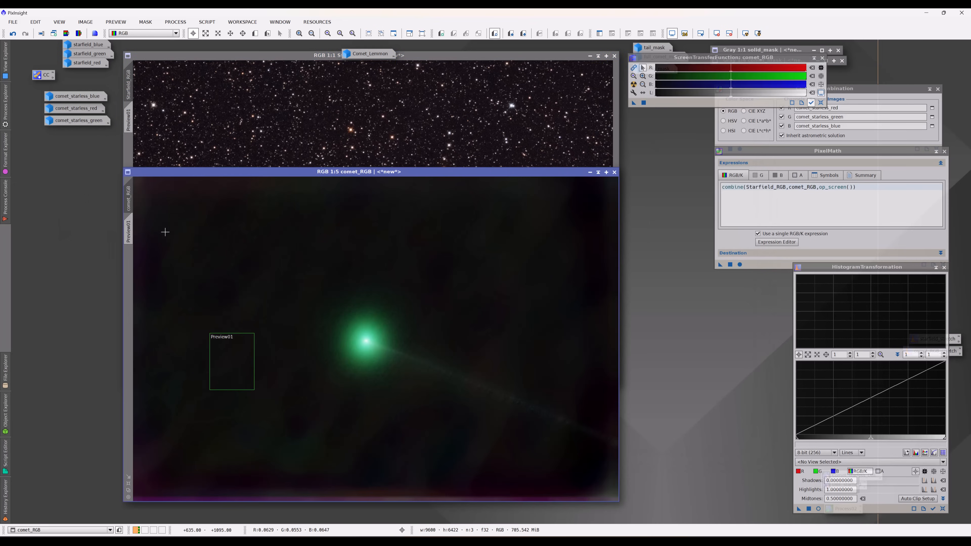
left_click(328, 81)
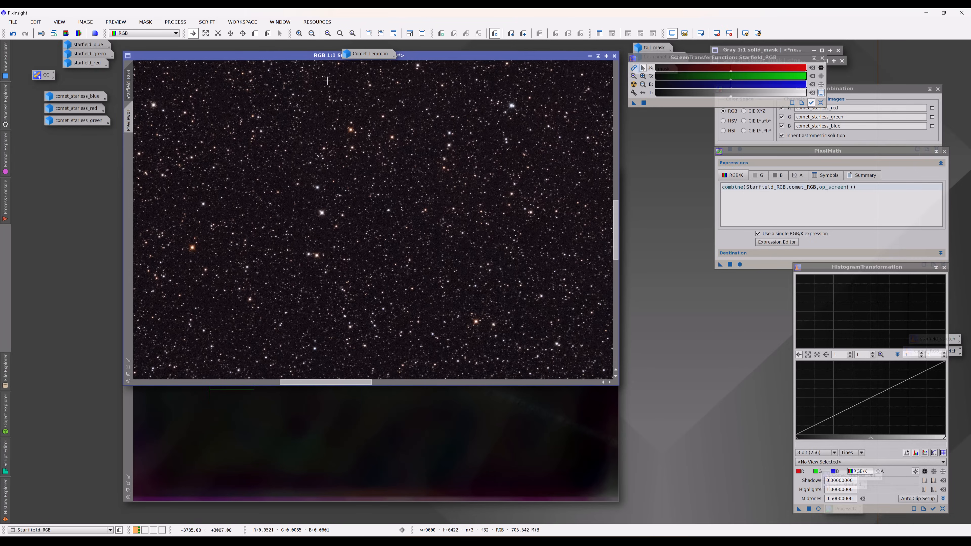
left_click(372, 425)
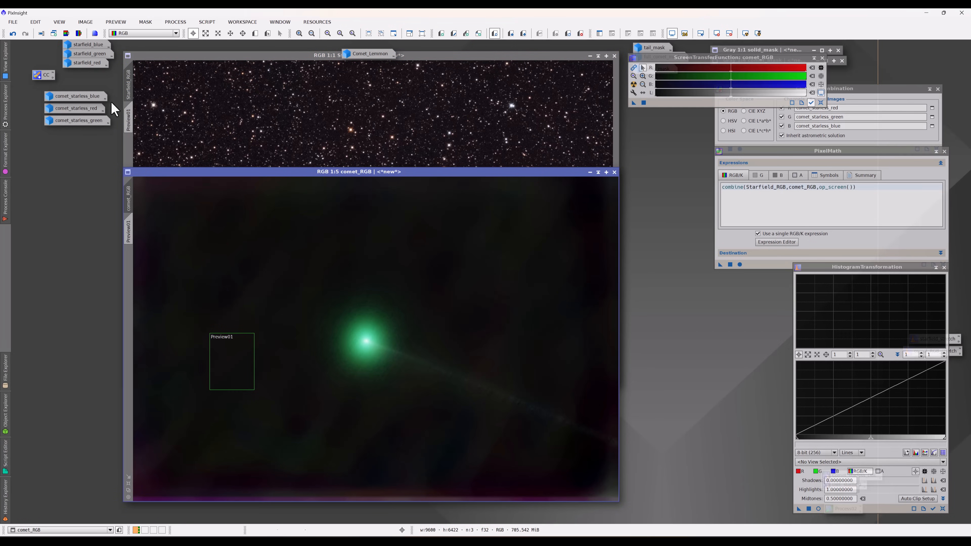
Undo the recent processing on comet_RGB and auto-stretch its screen display
left_click(13, 34)
left_click(14, 34)
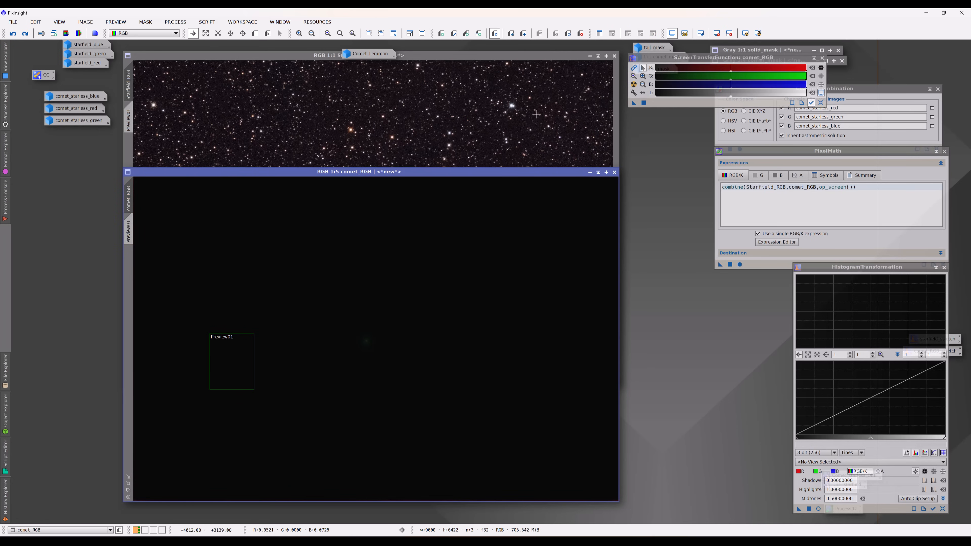
left_click(634, 84)
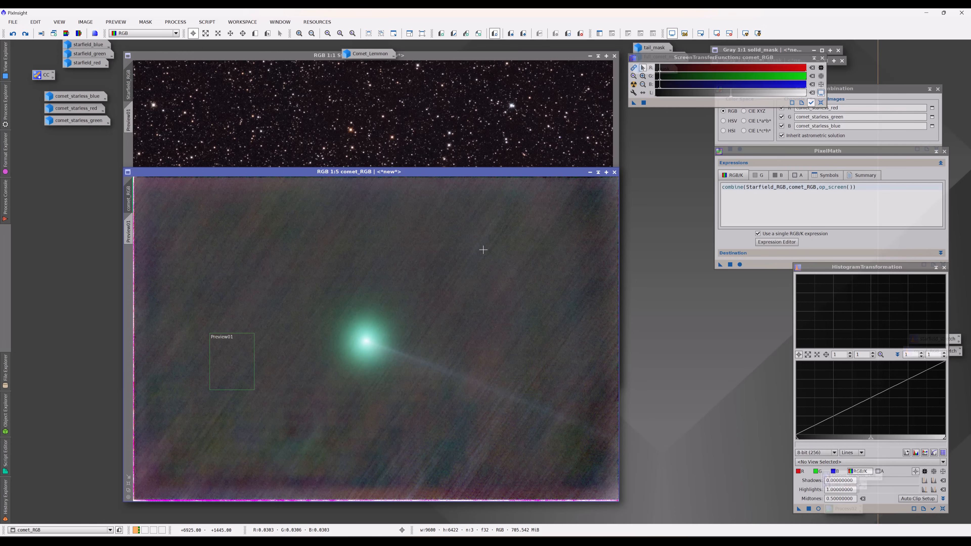
Examine the stars in Starfield_RGB at 5:1 magnification and return to comet_RGB
left_click(484, 151)
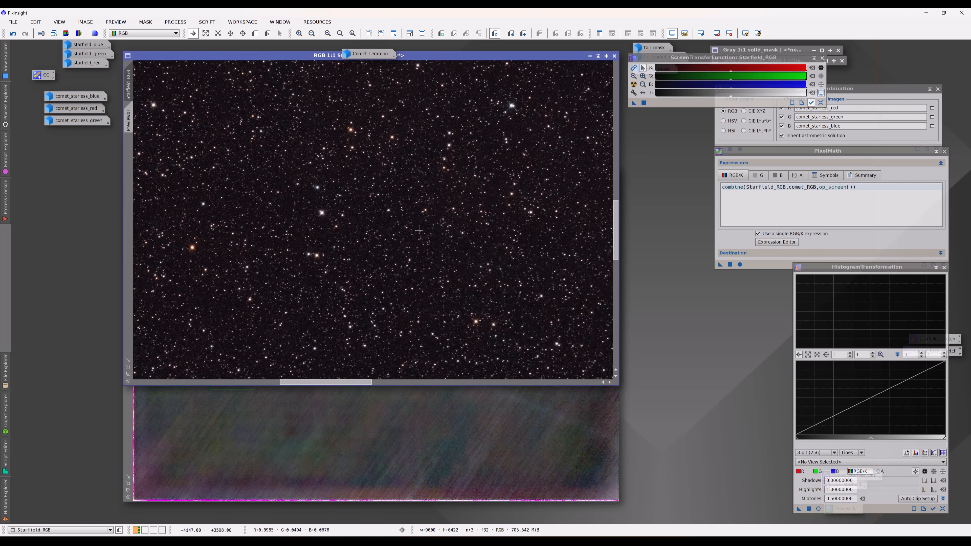
scroll(369, 226, "up", 2)
scroll(369, 226, "up", 2)
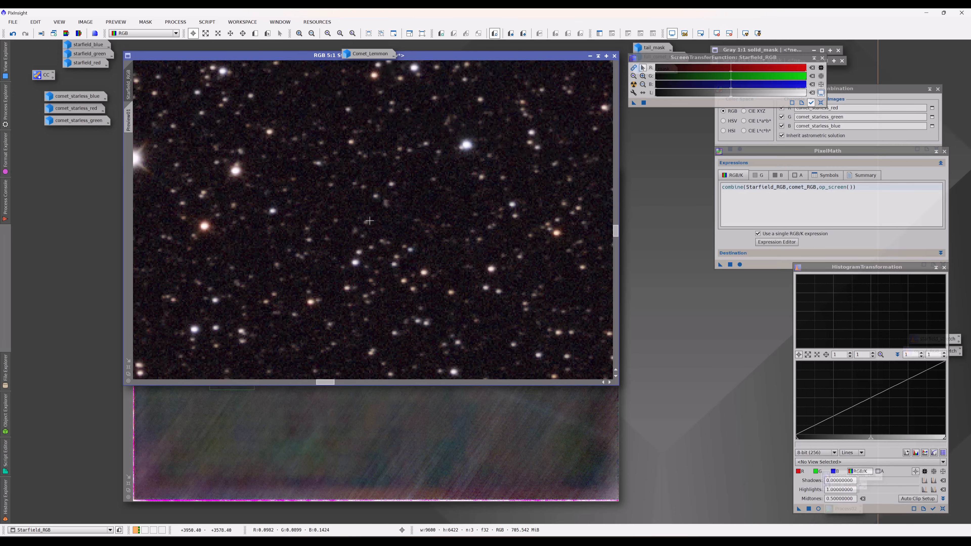
left_click(387, 403)
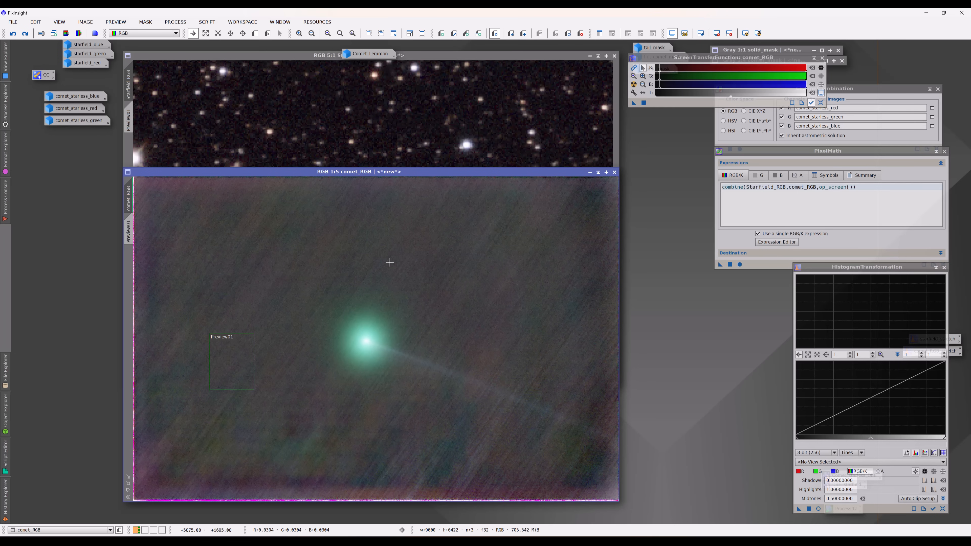
Redo the undone processing on comet_RGB and reset its screen stretch
left_click(25, 33)
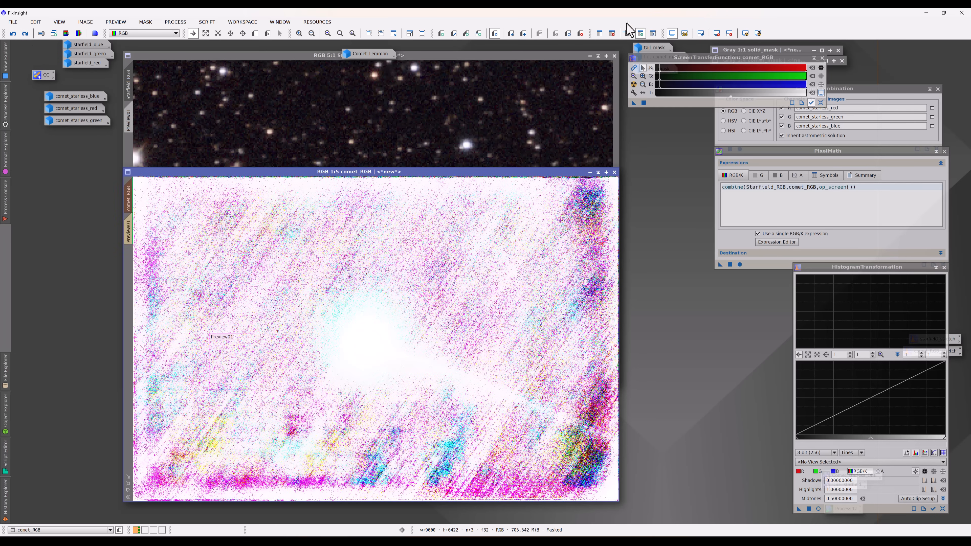
left_click(821, 103)
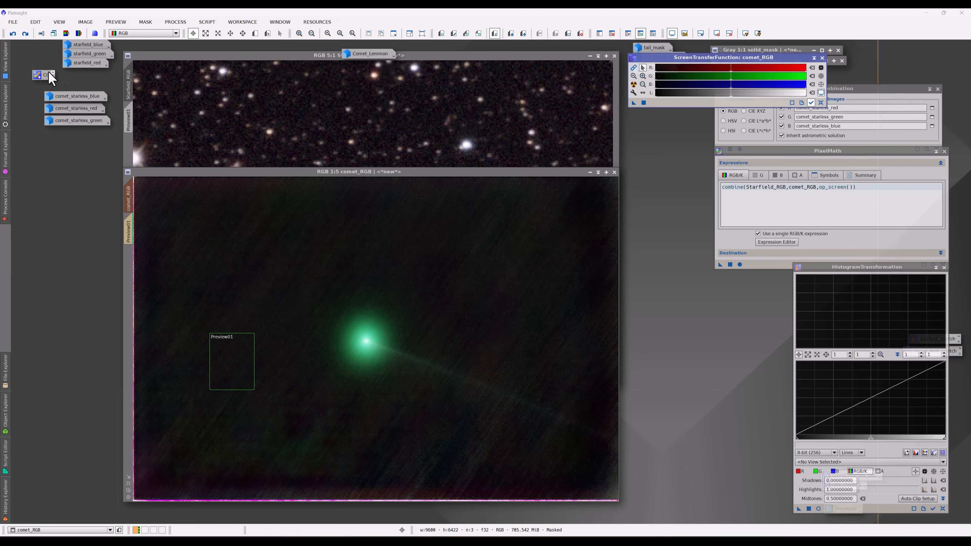
left_click(25, 33)
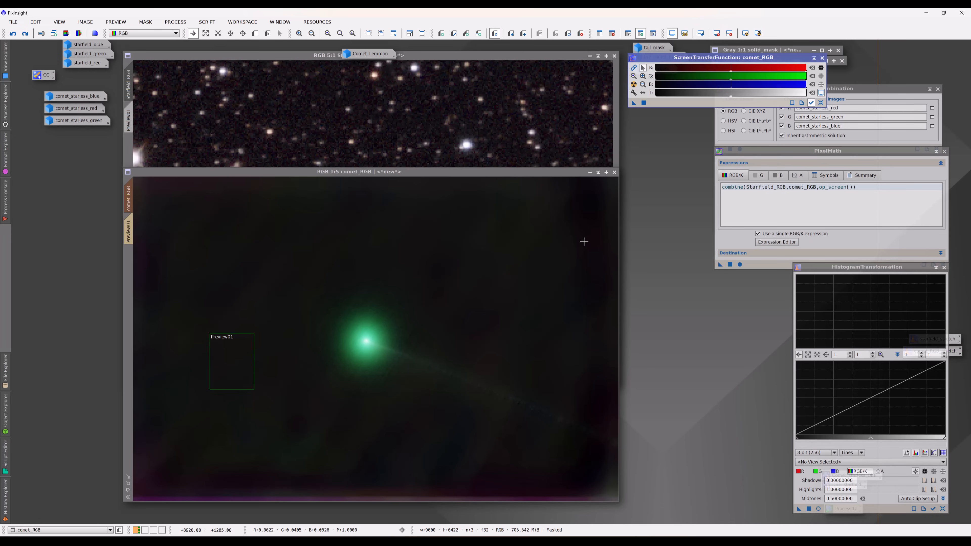
left_click(26, 34)
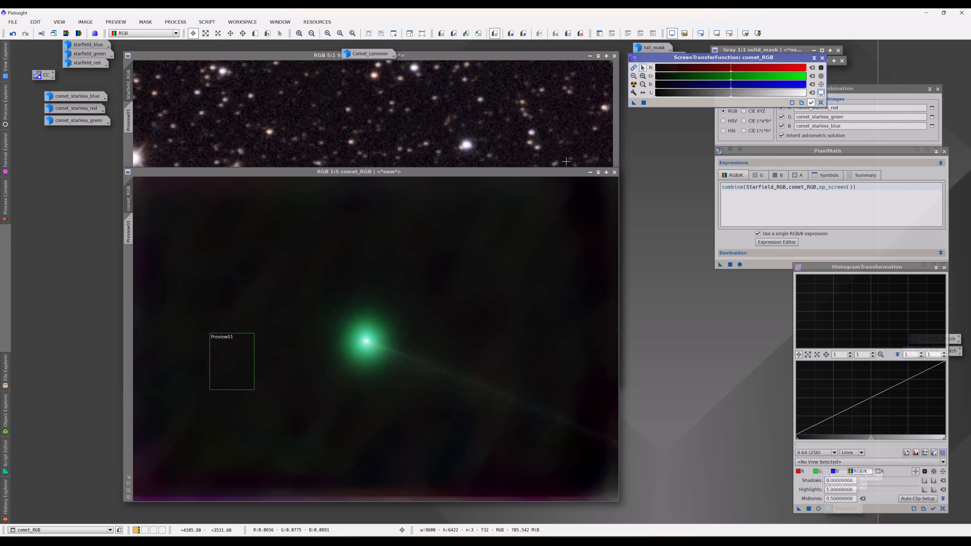
Minimize the comet_RGB and Starfield_RGB image windows
left_click_drag(531, 172, 478, 194)
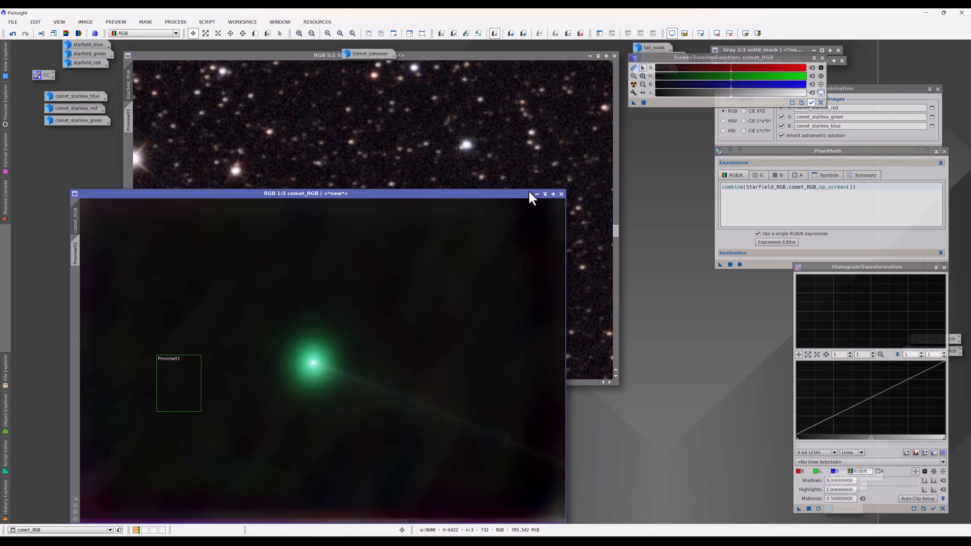
left_click(537, 195)
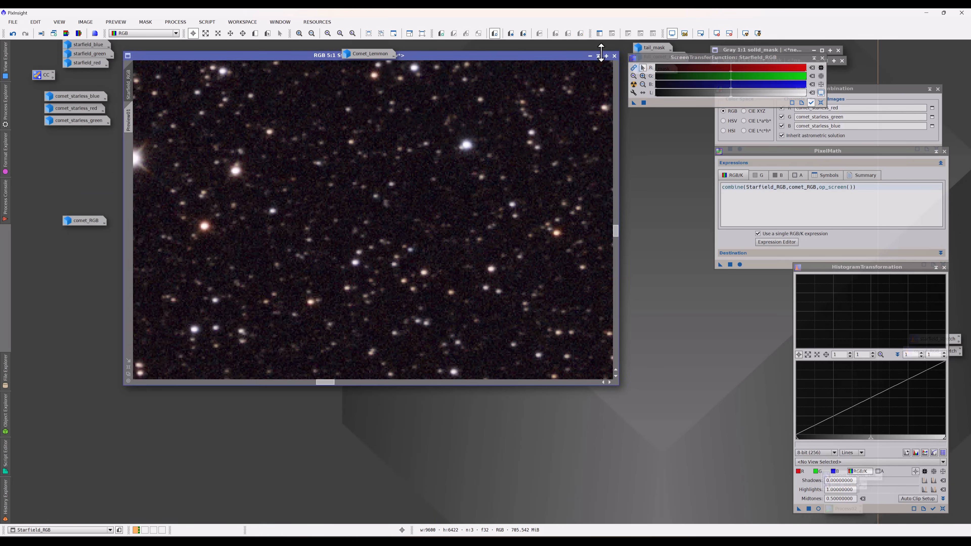
left_click(591, 56)
Open the ImageBlend script with Starfield_RGB as the base image and comet_RGB as the blend image
left_click(207, 22)
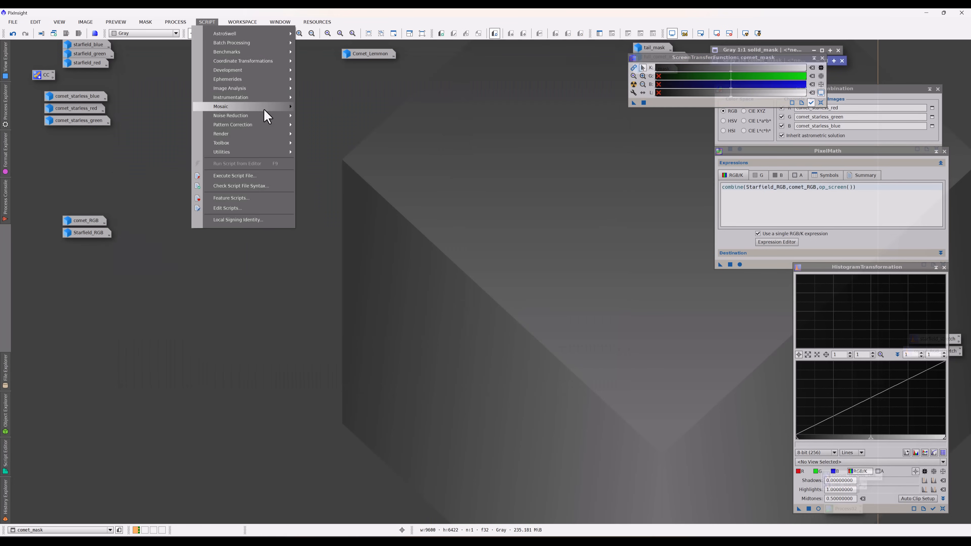
mouse_move(257, 151)
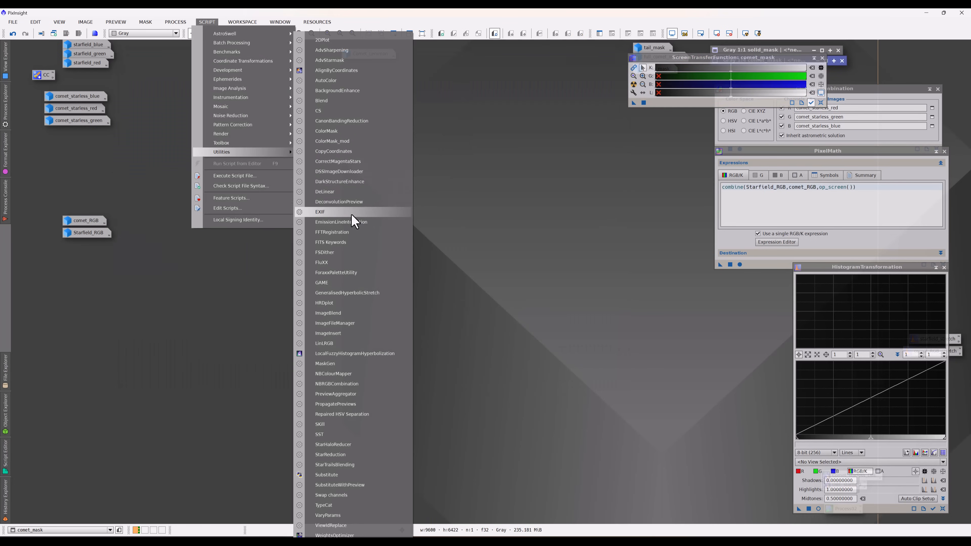
left_click(338, 313)
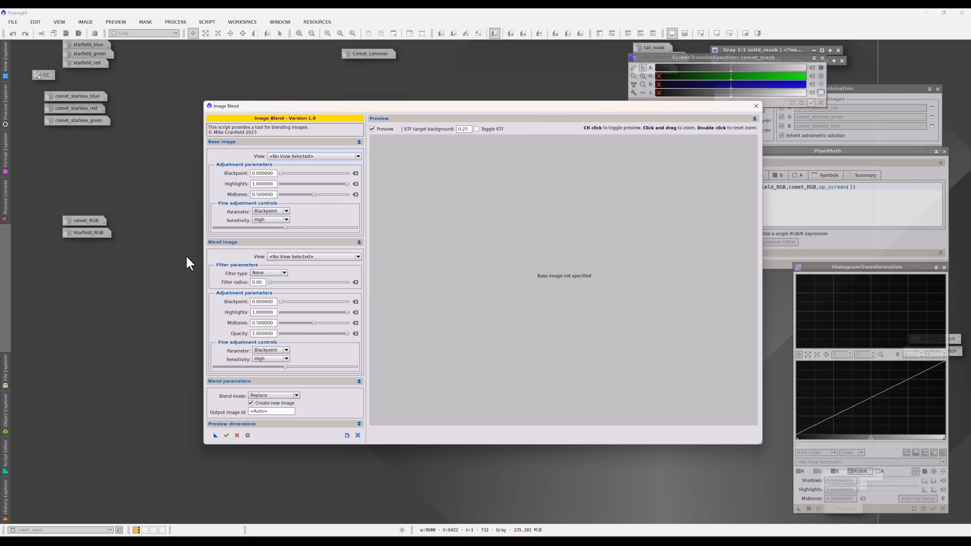
left_click(358, 156)
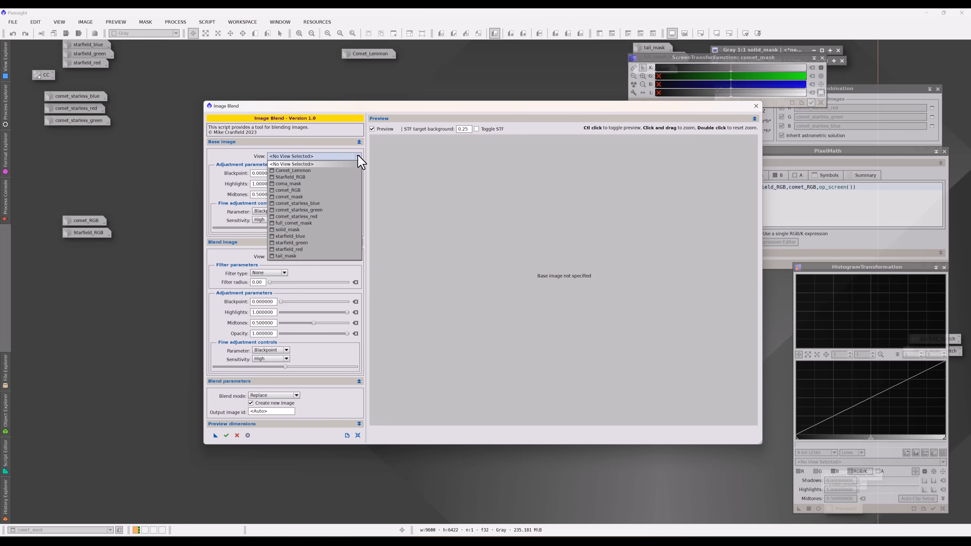
left_click(328, 178)
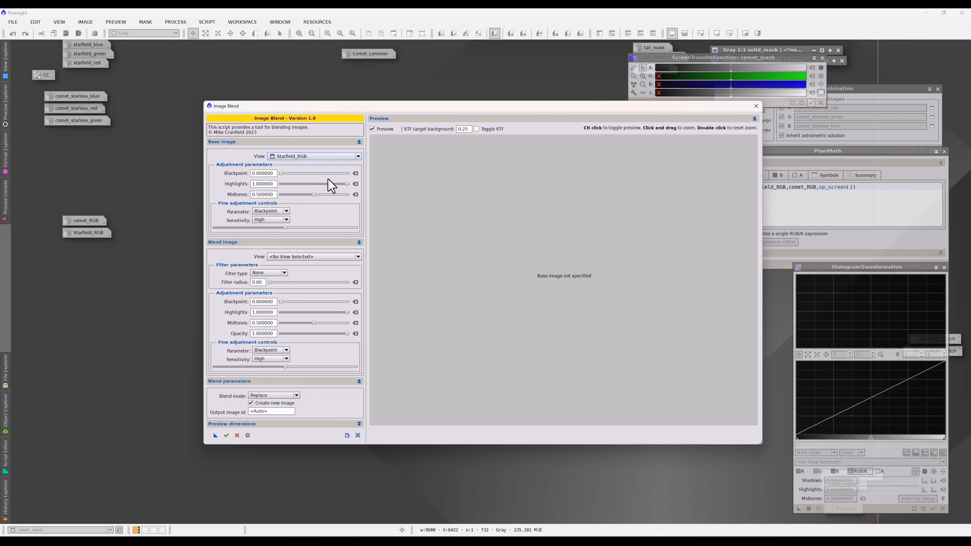
left_click(317, 256)
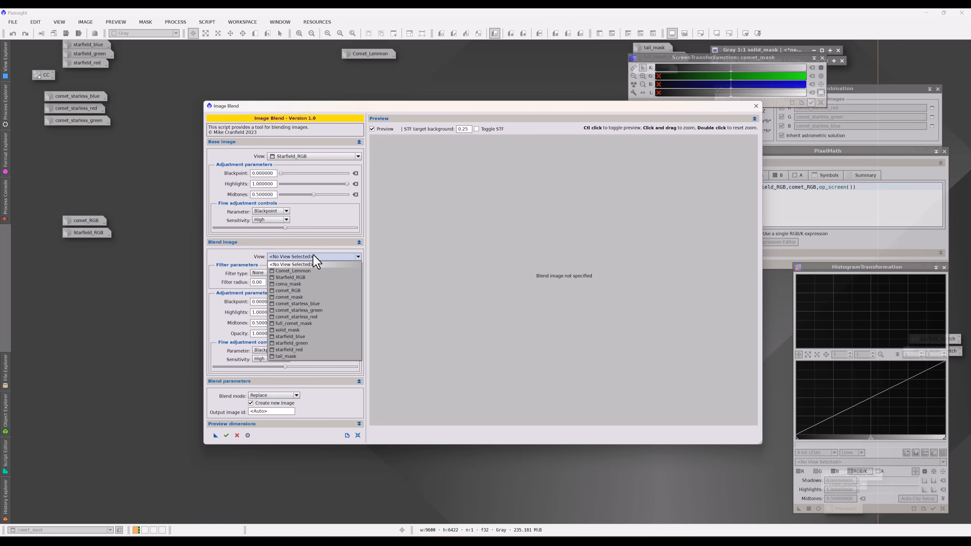
left_click(313, 291)
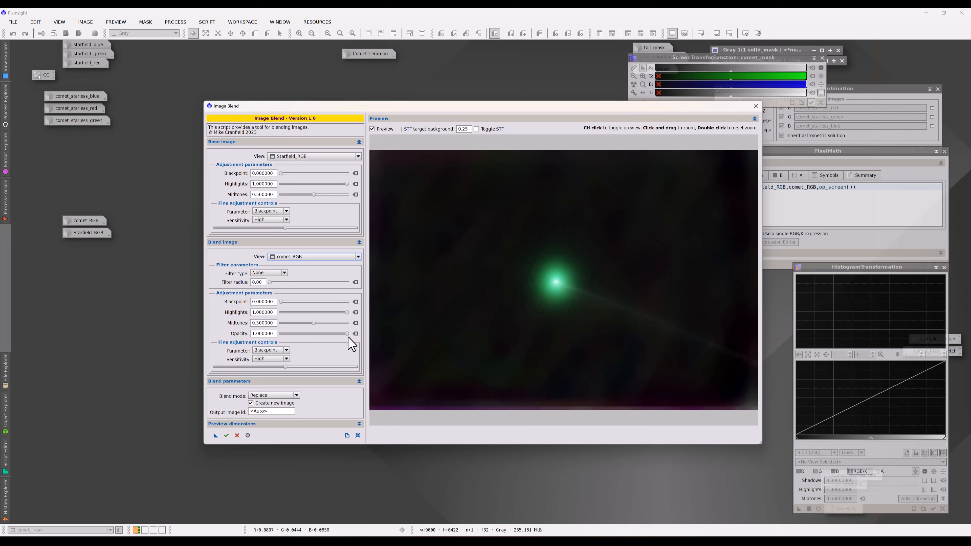
Try a blend opacity of about 0.63, restore it to 1, and cycle the preview STF through linked, unlinked and off
left_click_drag(347, 334, 322, 334)
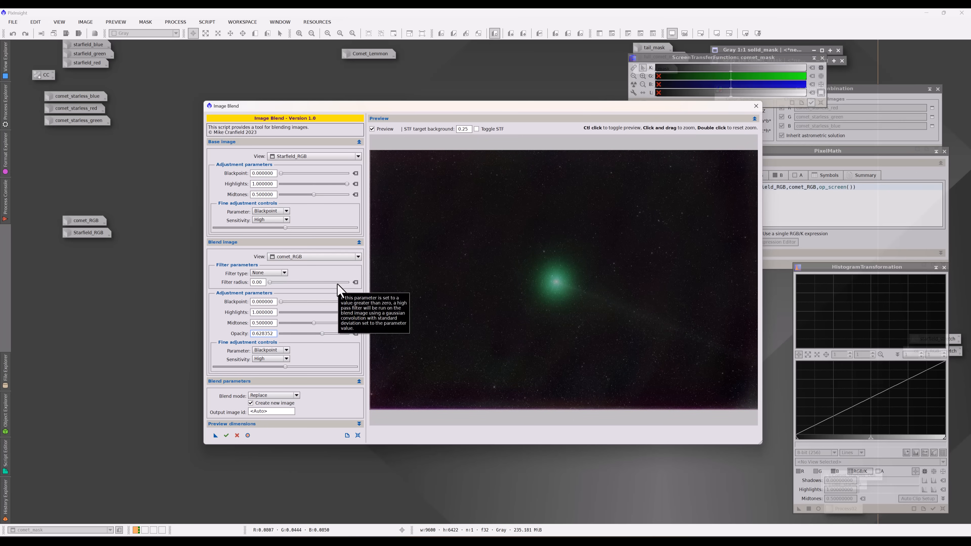
left_click_drag(331, 334, 362, 333)
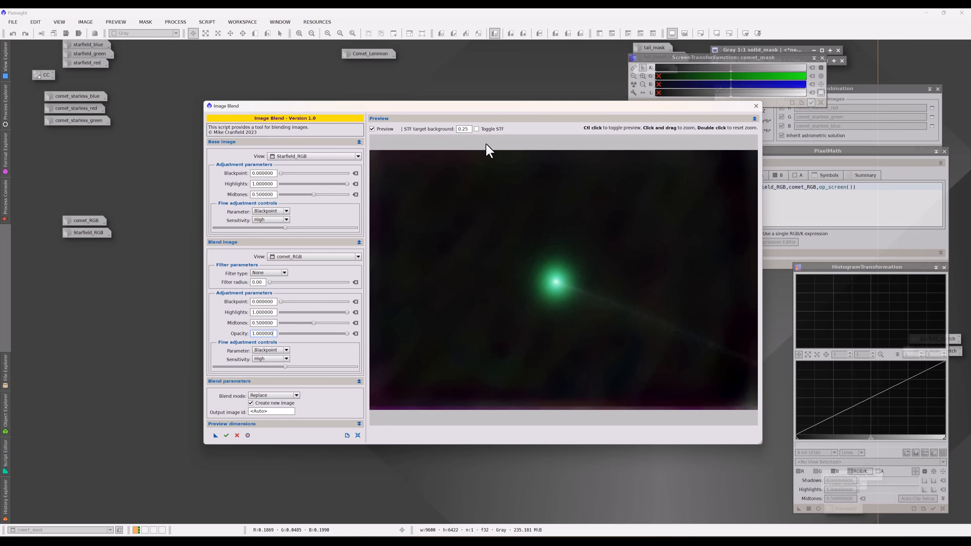
left_click(477, 129)
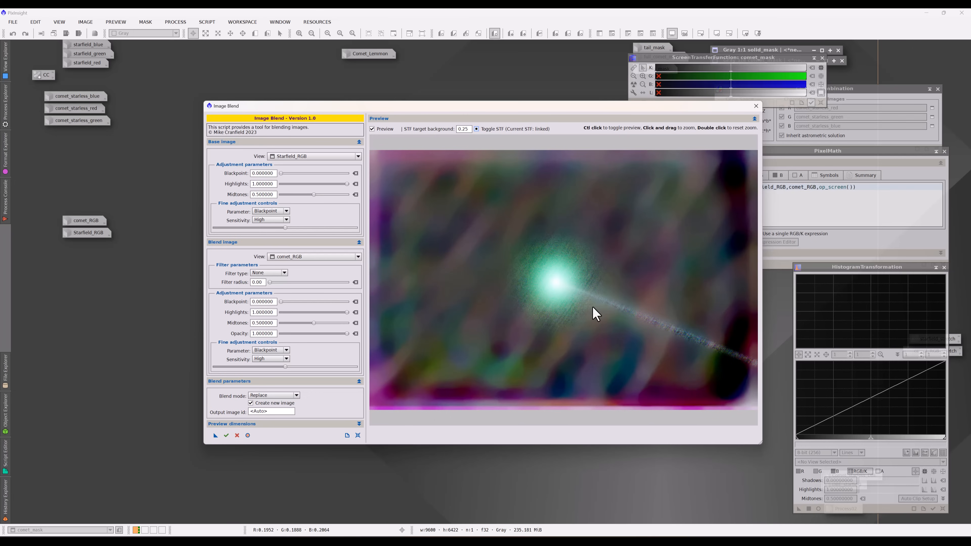
left_click(477, 129)
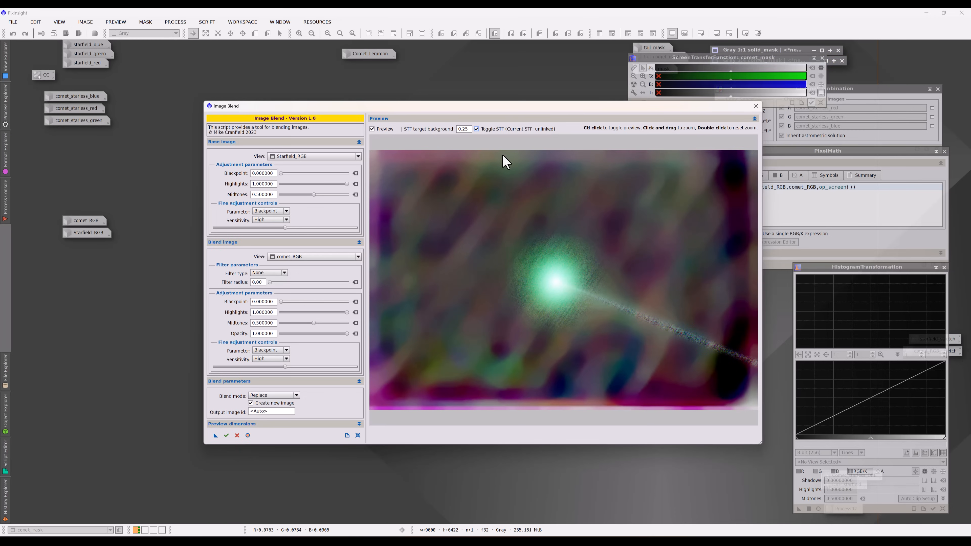
left_click(477, 129)
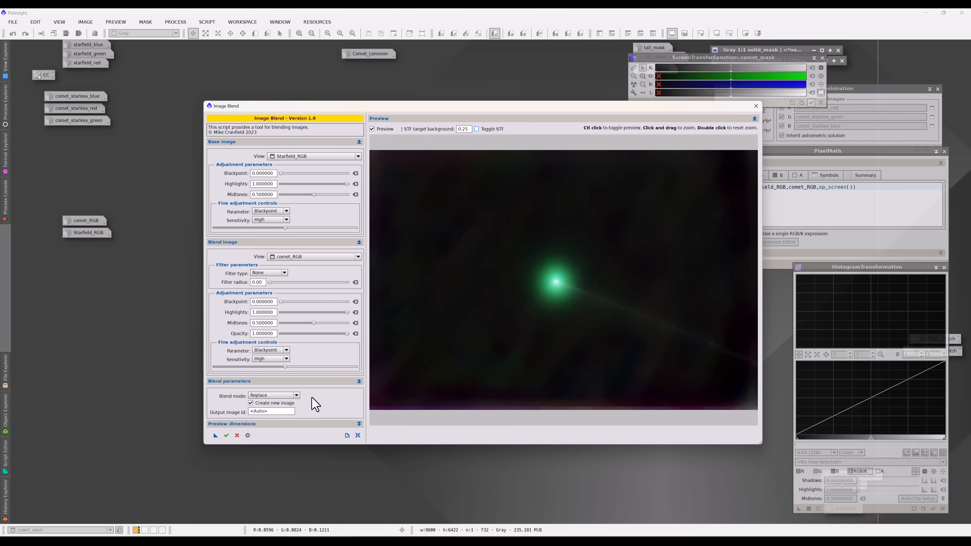
Set the blend mode to Screen
left_click(296, 396)
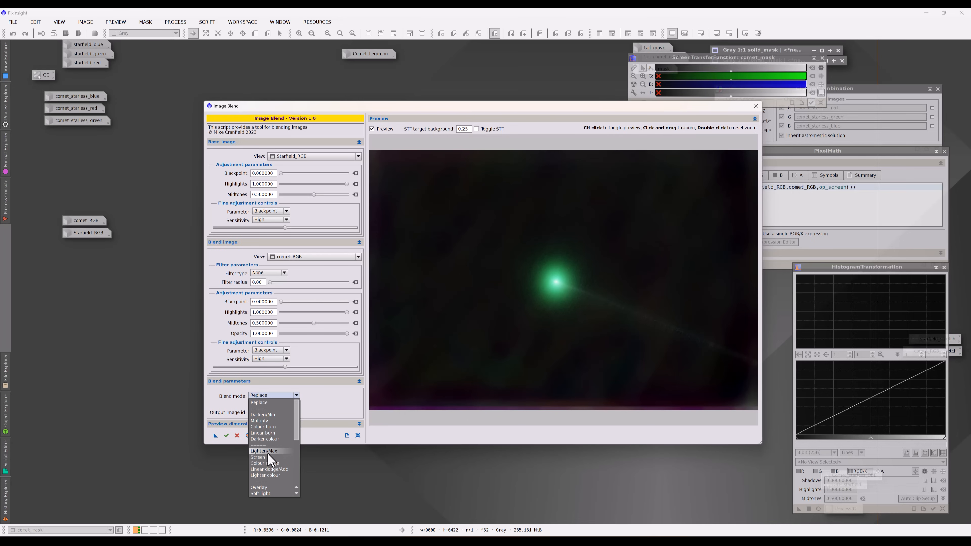
left_click(342, 410)
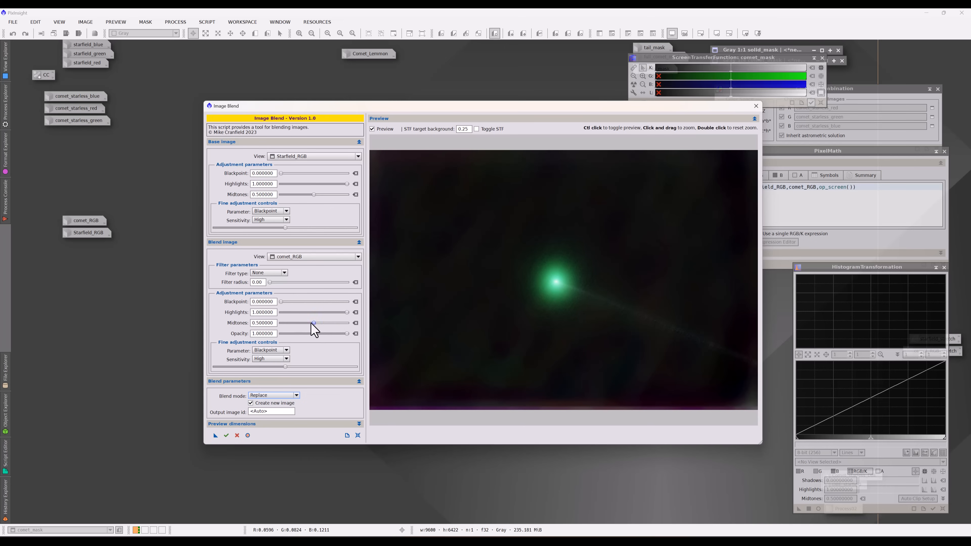
left_click(297, 398)
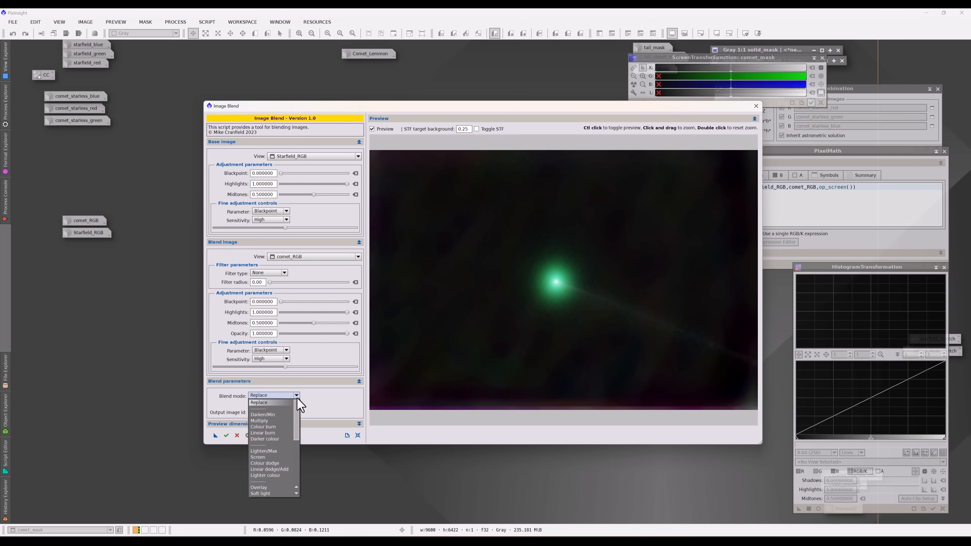
left_click(270, 458)
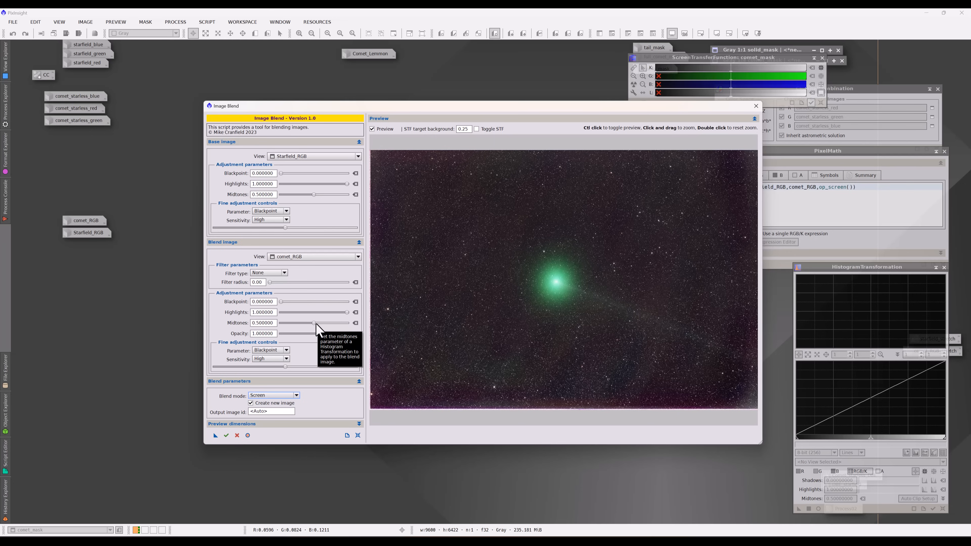
Adjust the blend image's midtones to about 0.46 and its blackpoint to about 0.096
left_click_drag(313, 324, 307, 334)
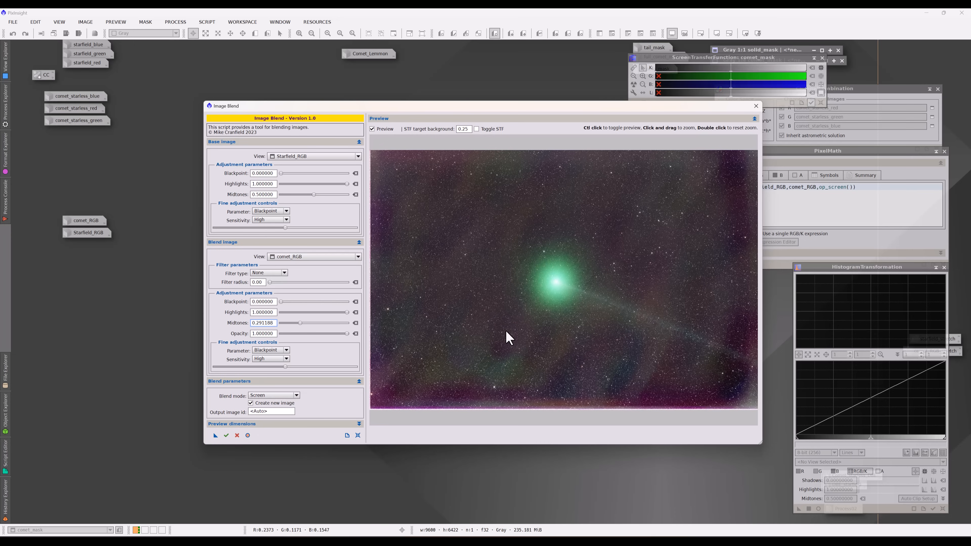
left_click(301, 322)
left_click_drag(302, 322, 311, 323)
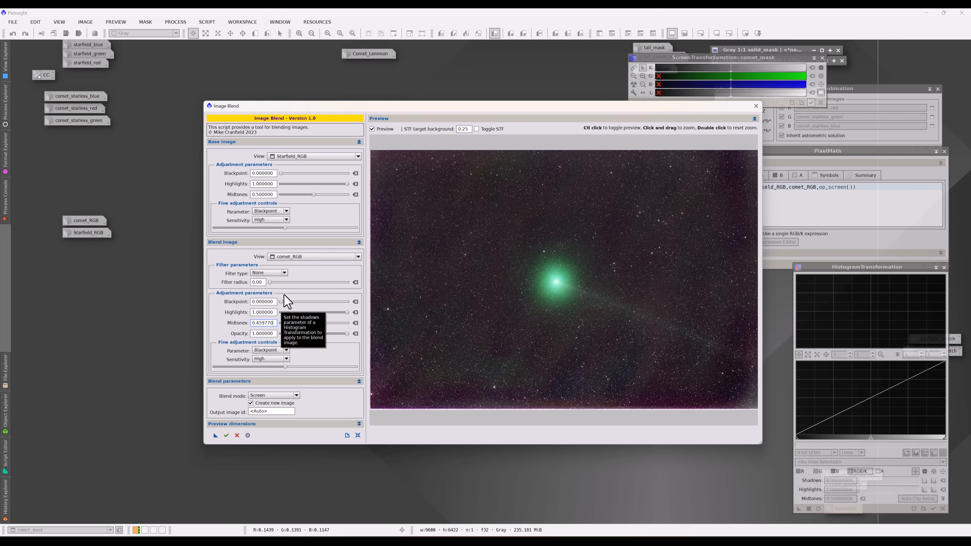
left_click_drag(283, 302, 287, 301)
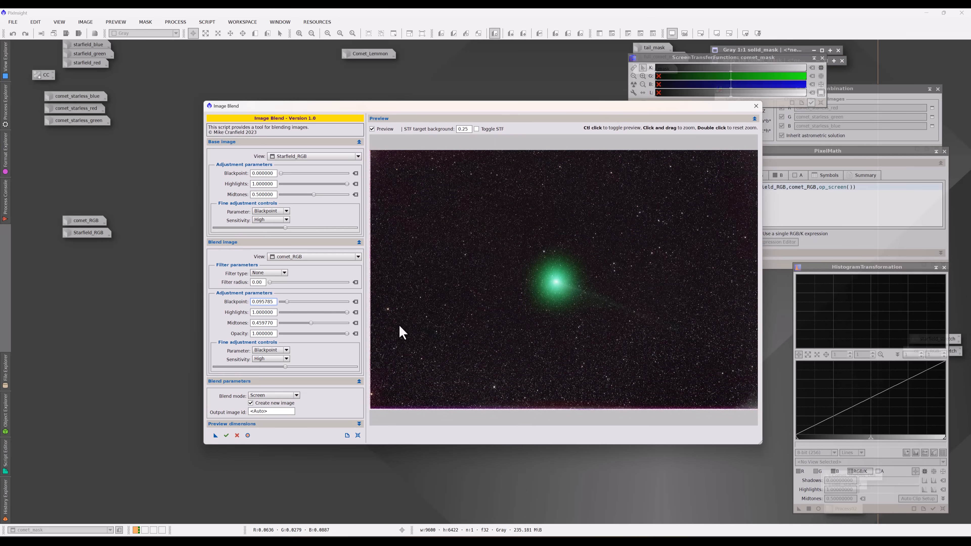
Try blend image blackpoints of about 0.157 and 0.077, and fine-tune the blackpoint to about 0.054
left_click_drag(287, 302, 291, 302)
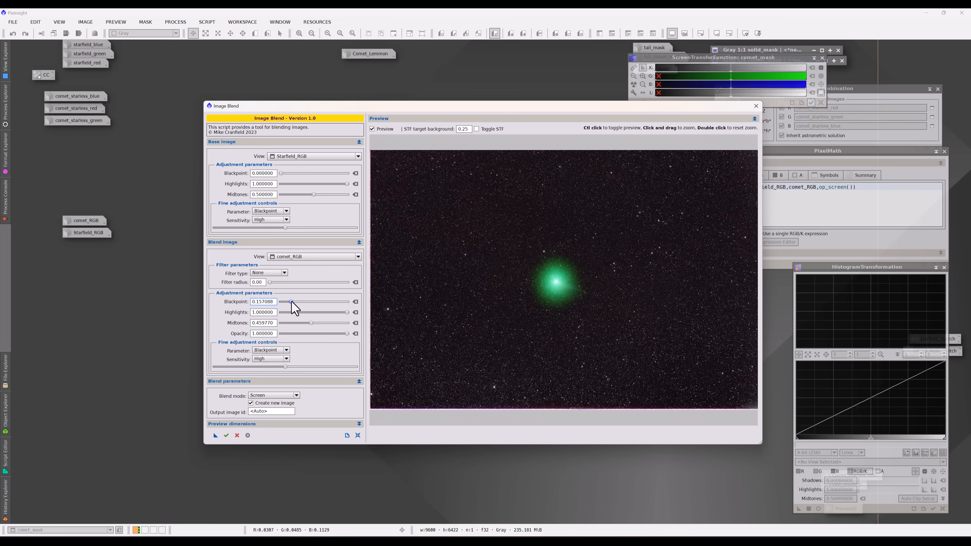
left_click_drag(292, 302, 285, 301)
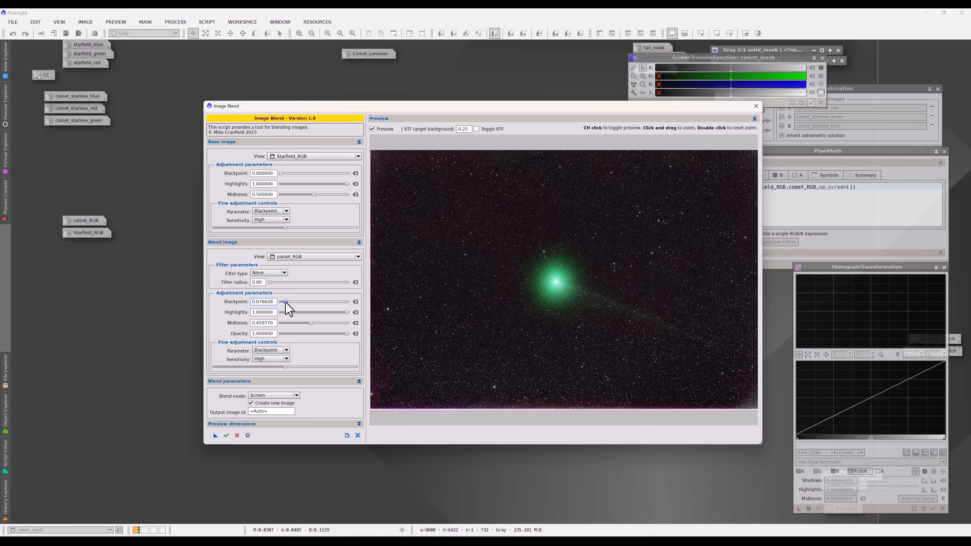
left_click_drag(285, 302, 285, 302)
left_click(285, 367)
left_click_drag(284, 367, 246, 368)
left_click_drag(285, 302, 283, 301)
left_click_drag(285, 367, 261, 366)
left_click_drag(285, 367, 226, 366)
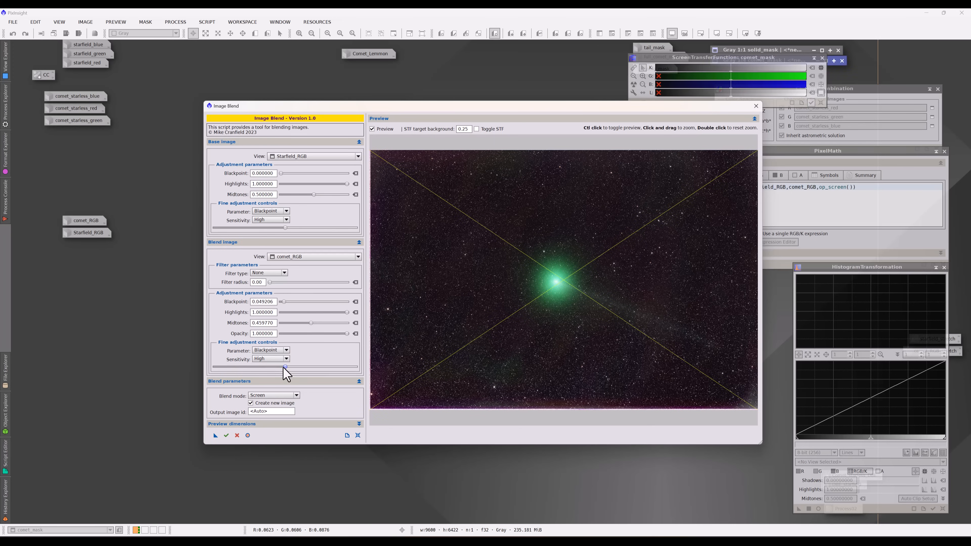
left_click_drag(286, 366, 224, 366)
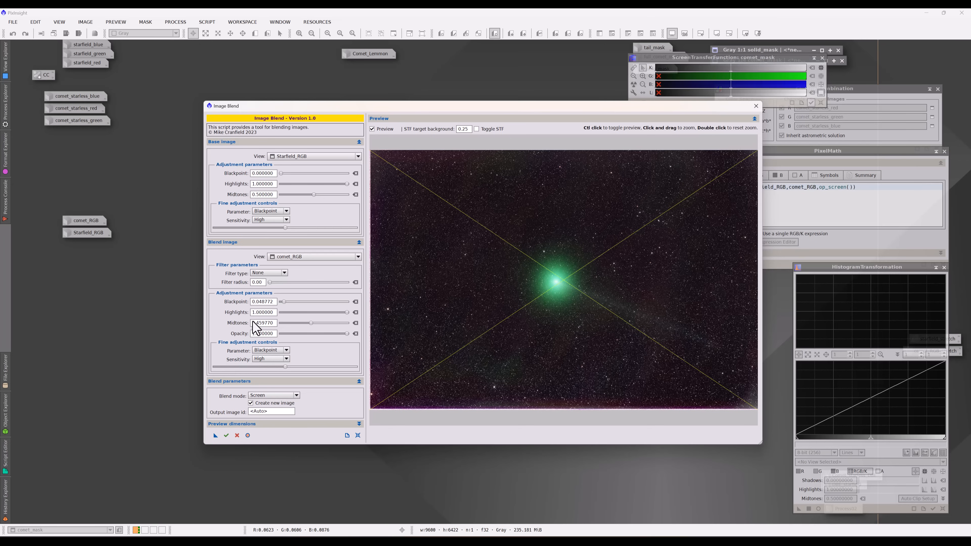
left_click_drag(285, 302, 284, 302)
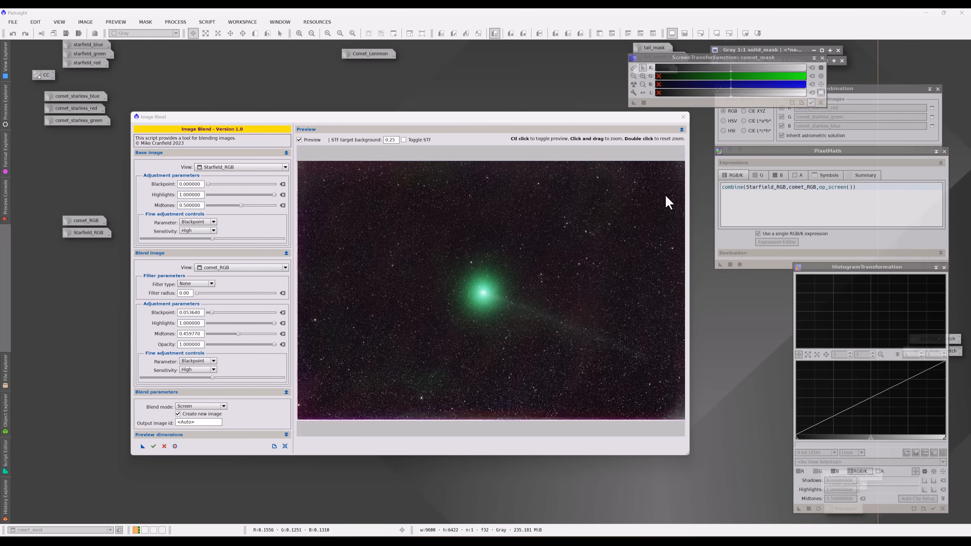
Reopen the ImageBlend script and apply the Screen blend of Starfield_RGB and comet_RGB as a new image
left_click(684, 117)
left_click(206, 23)
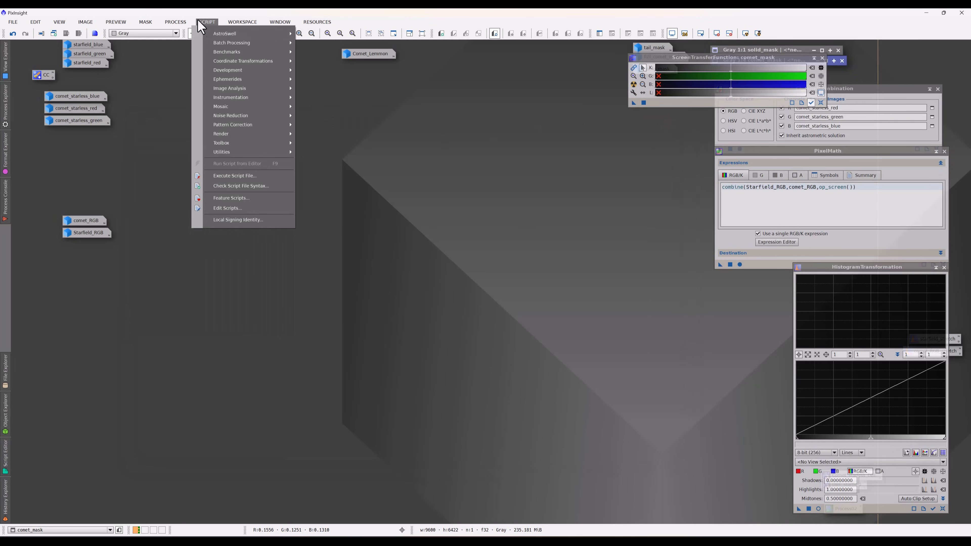
mouse_move(267, 153)
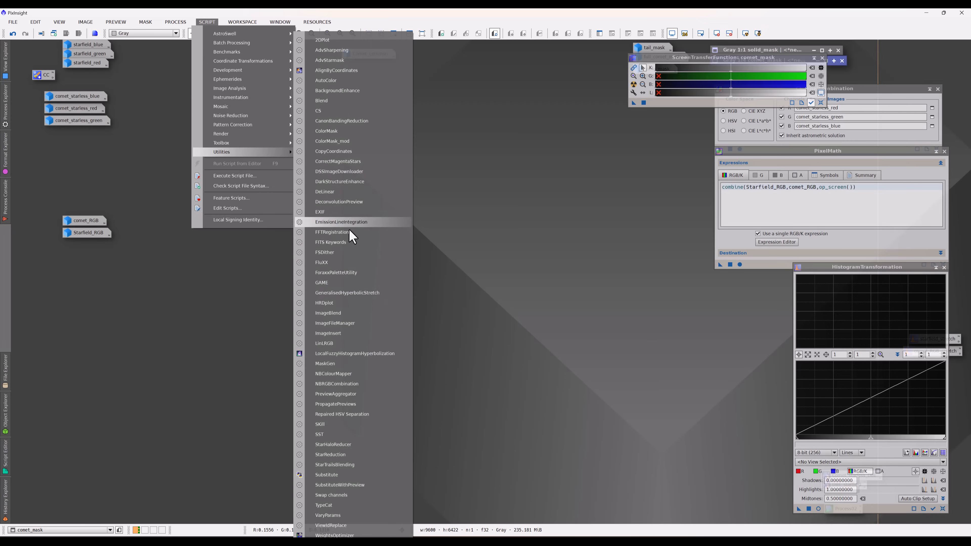
left_click(355, 310)
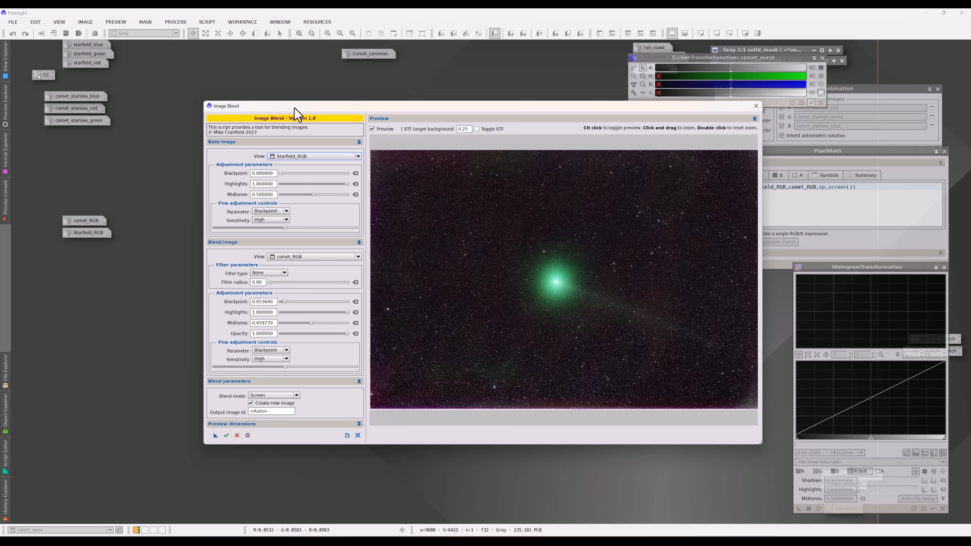
left_click_drag(294, 107, 248, 76)
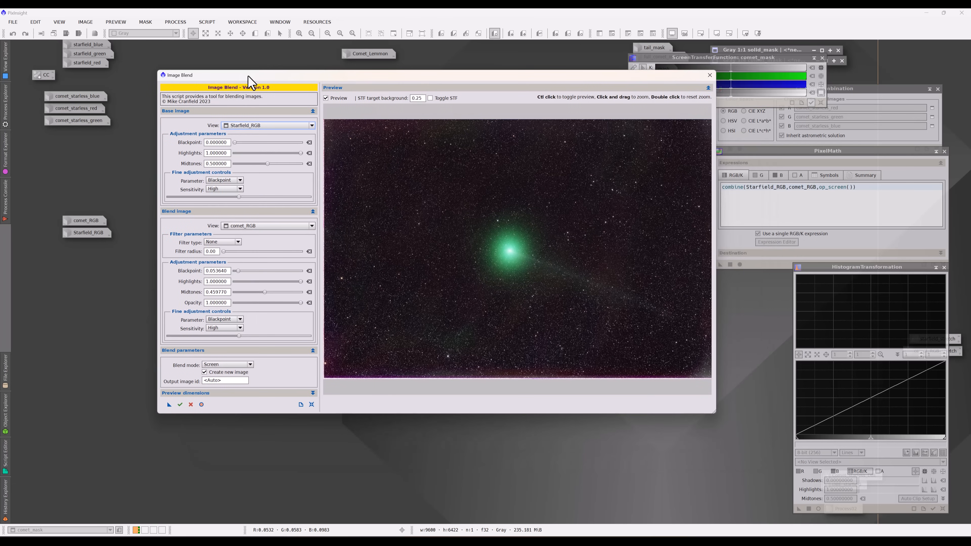
left_click(180, 404)
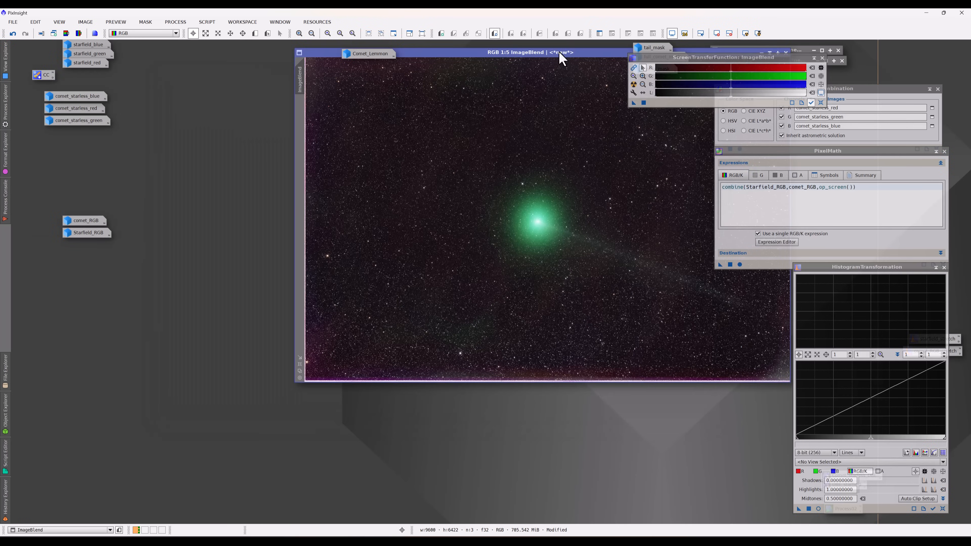
left_click_drag(559, 53, 398, 90)
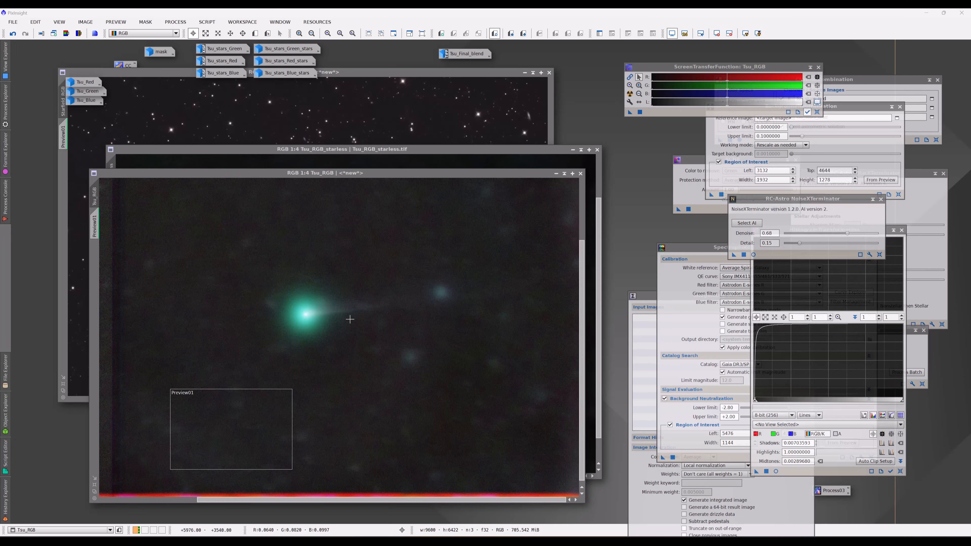
Compare the Tsu_RGB_starless comet image with the Starfield_RGB image
left_click(418, 151)
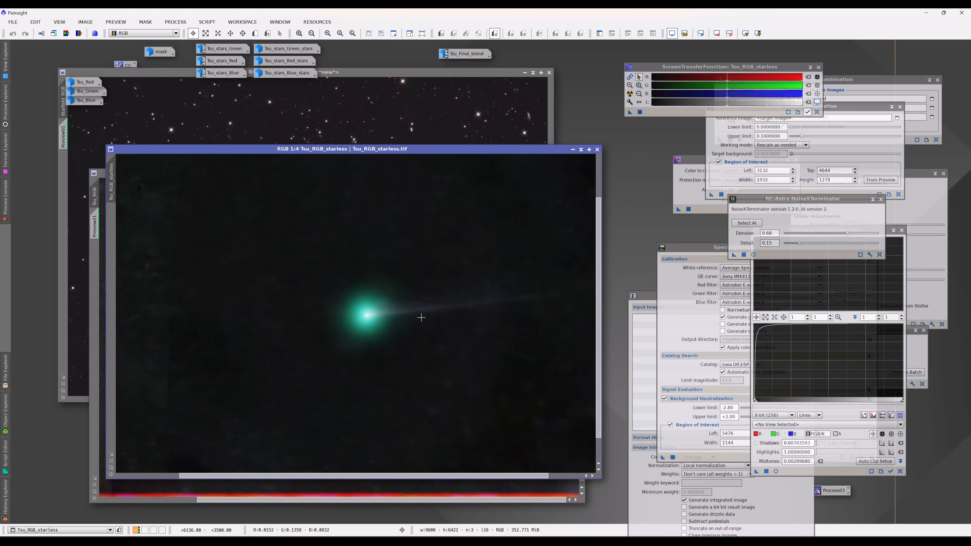
left_click(394, 72)
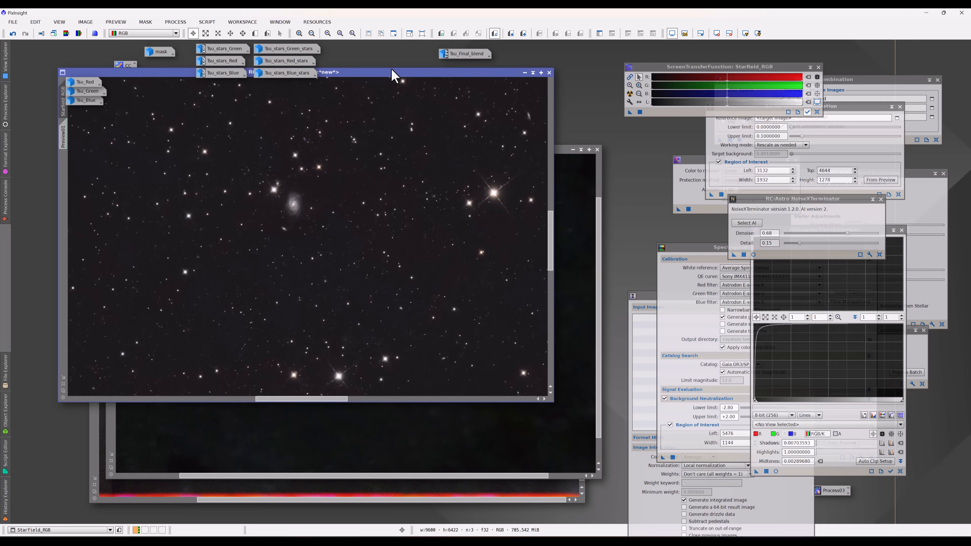
left_click(598, 261)
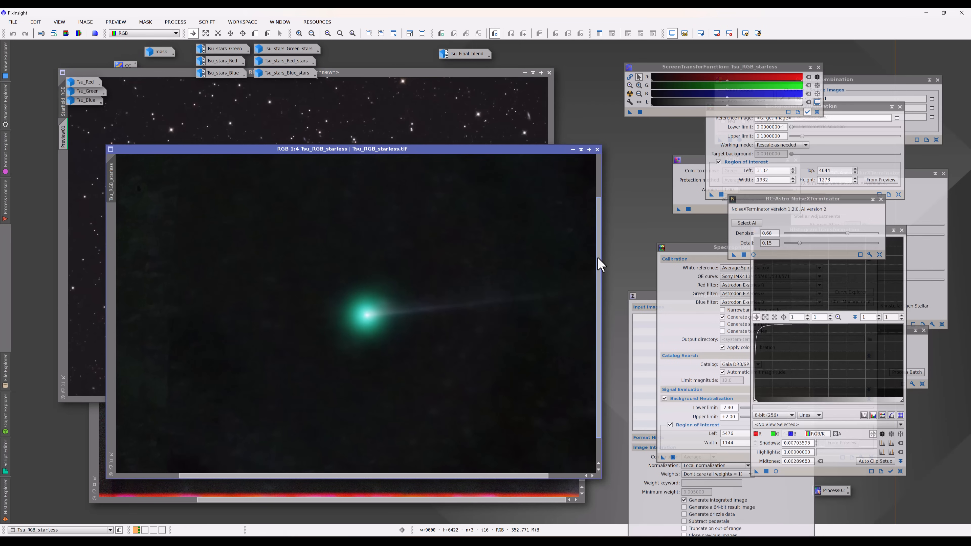
left_click(444, 75)
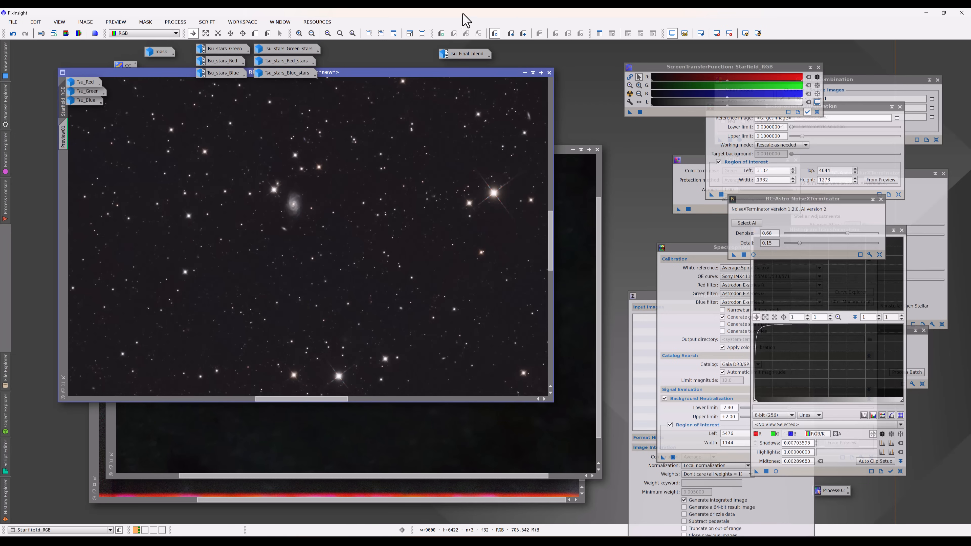
Open the Tsu_Final_blend image and inspect the comet combined with the star field
double_click(471, 55)
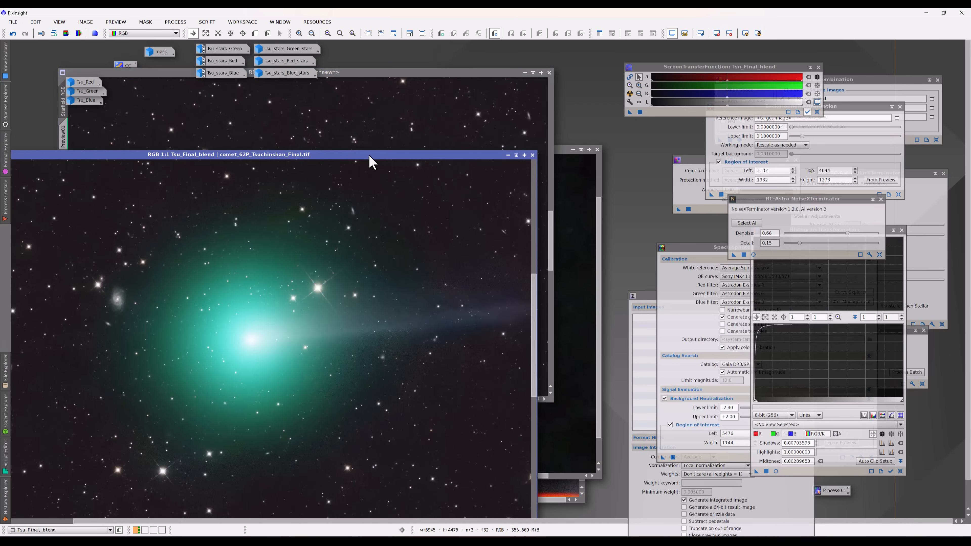
left_click_drag(369, 156, 478, 73)
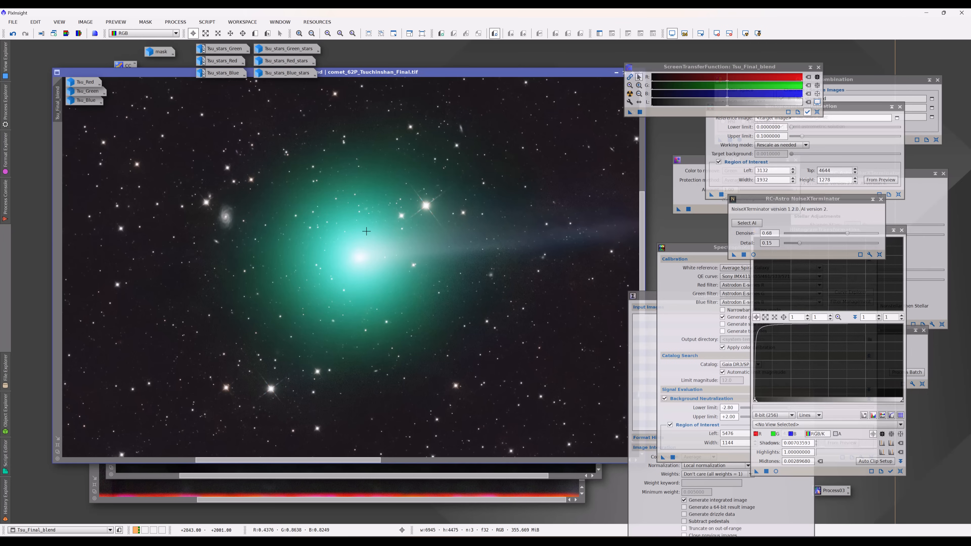
scroll(367, 231, "down", 1)
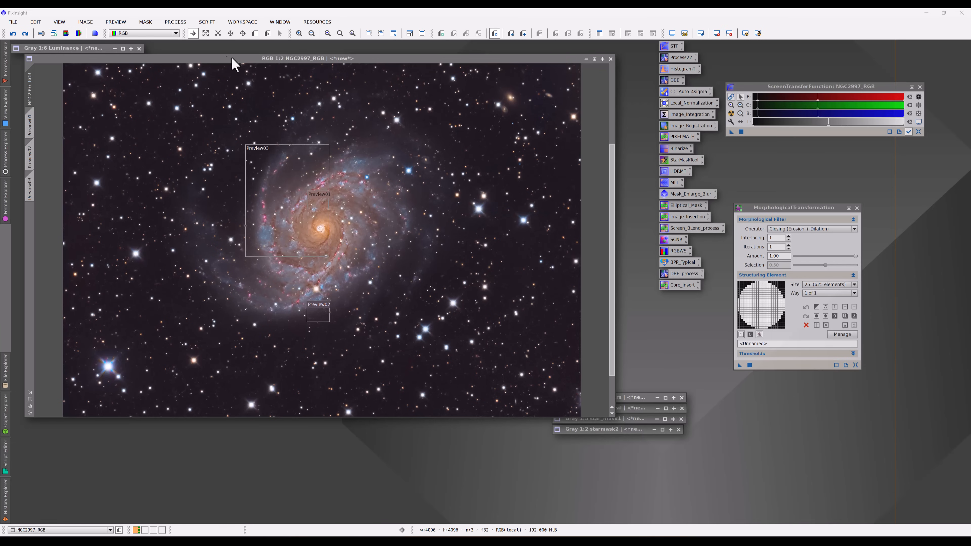
Open the ImageBlend script with NGC2997_RGB as both base and blend image, and enlarge the dialog
left_click(209, 21)
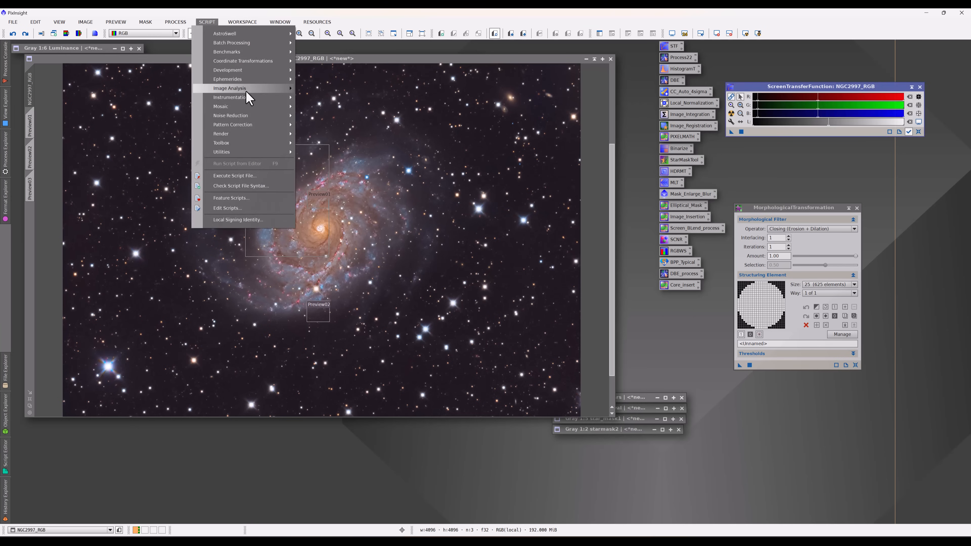
mouse_move(273, 156)
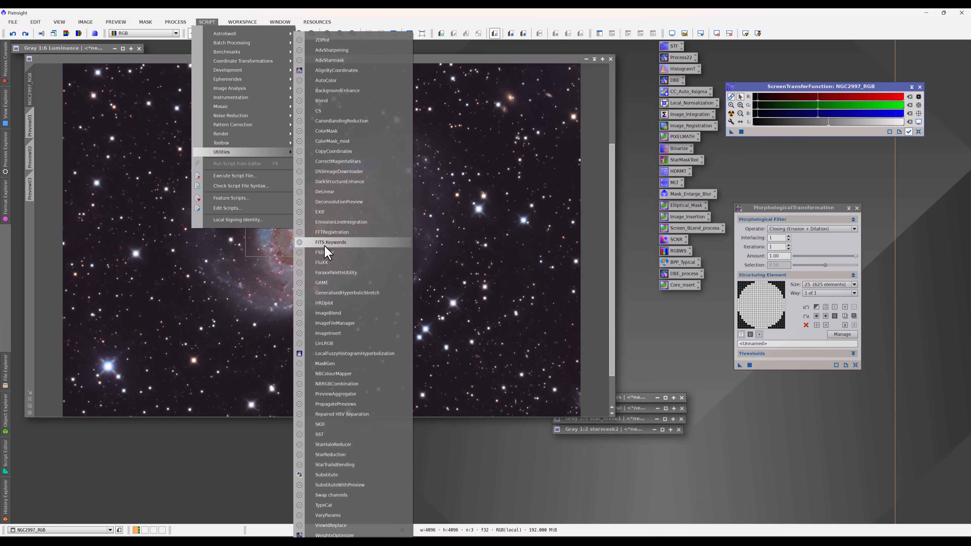
left_click(328, 314)
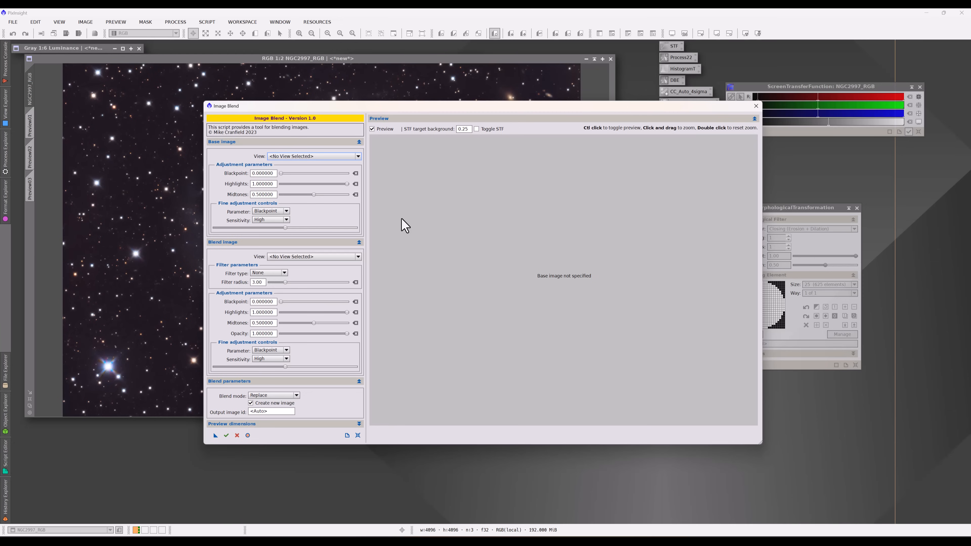
left_click(340, 157)
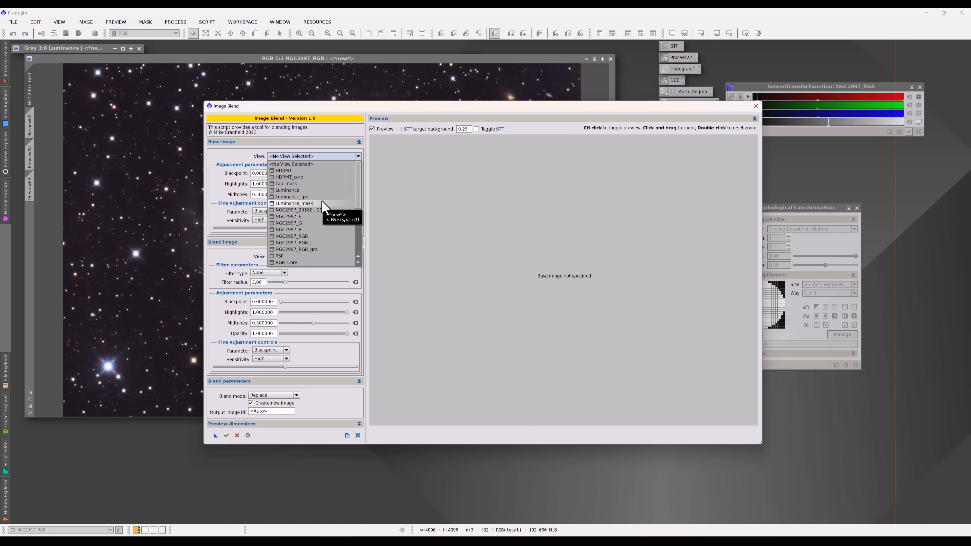
left_click(314, 236)
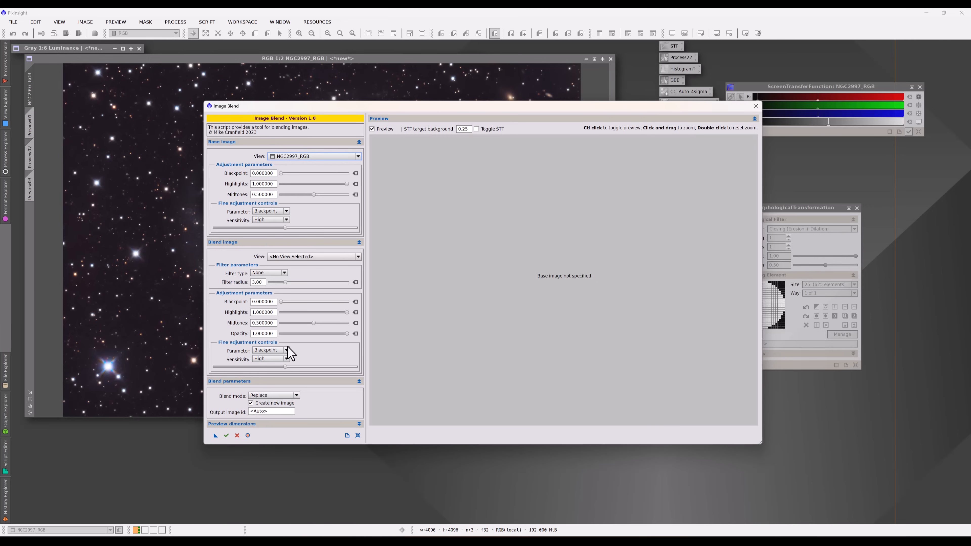
left_click(310, 257)
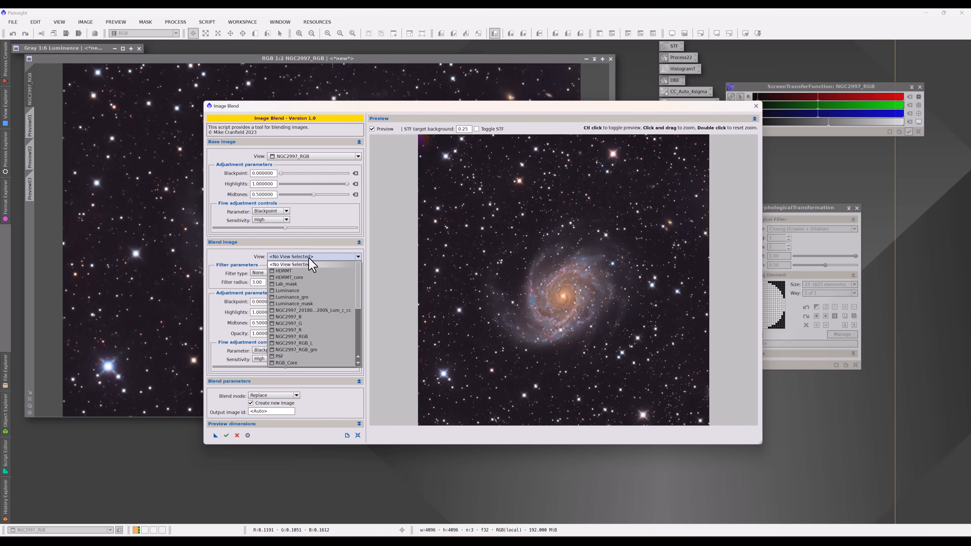
left_click(305, 339)
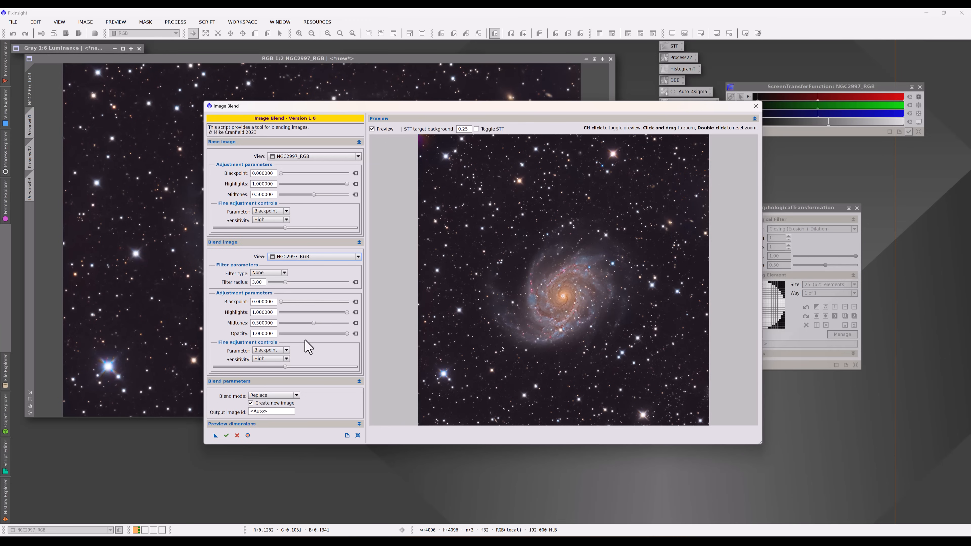
left_click_drag(336, 103, 282, 70)
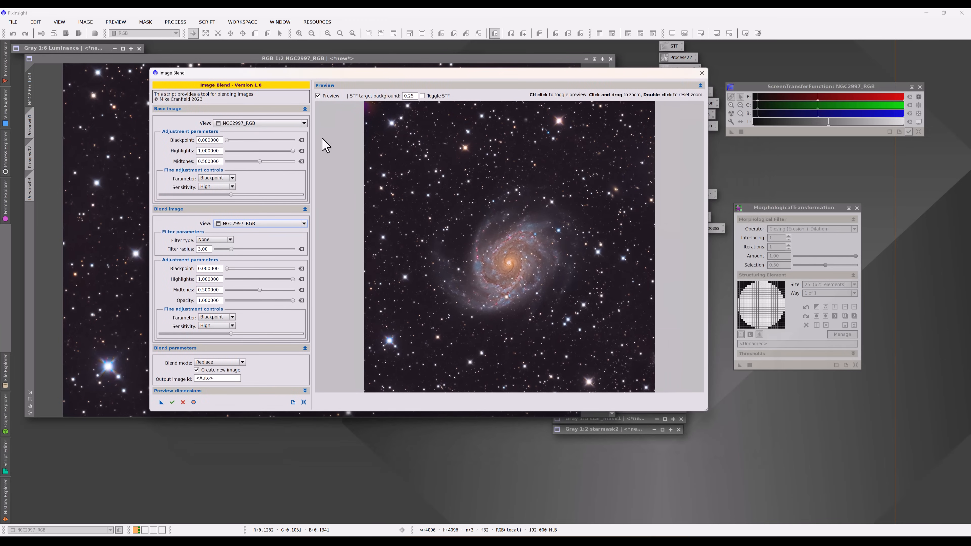
left_click_drag(708, 410, 734, 448)
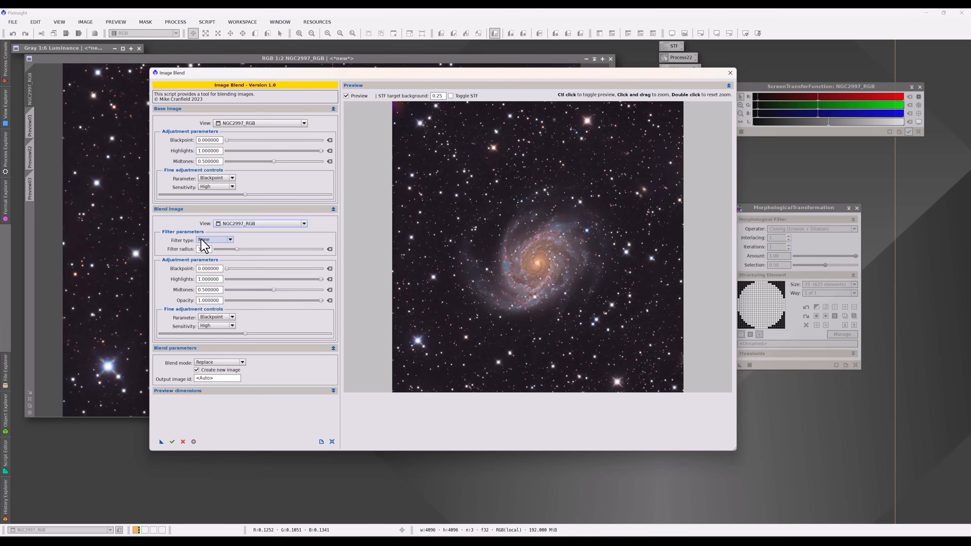
Apply a High pass filter to the blend image with a filter radius of about 12
left_click(232, 240)
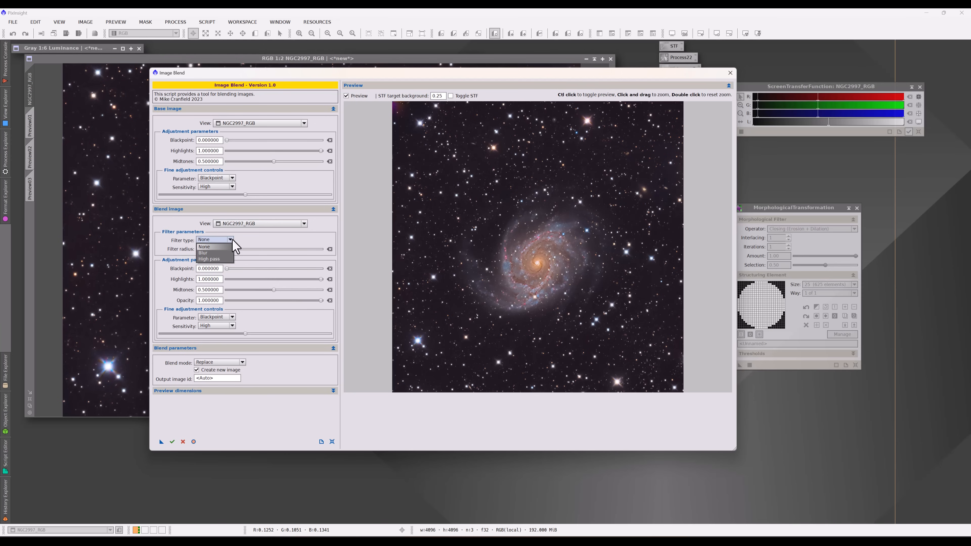
left_click(217, 260)
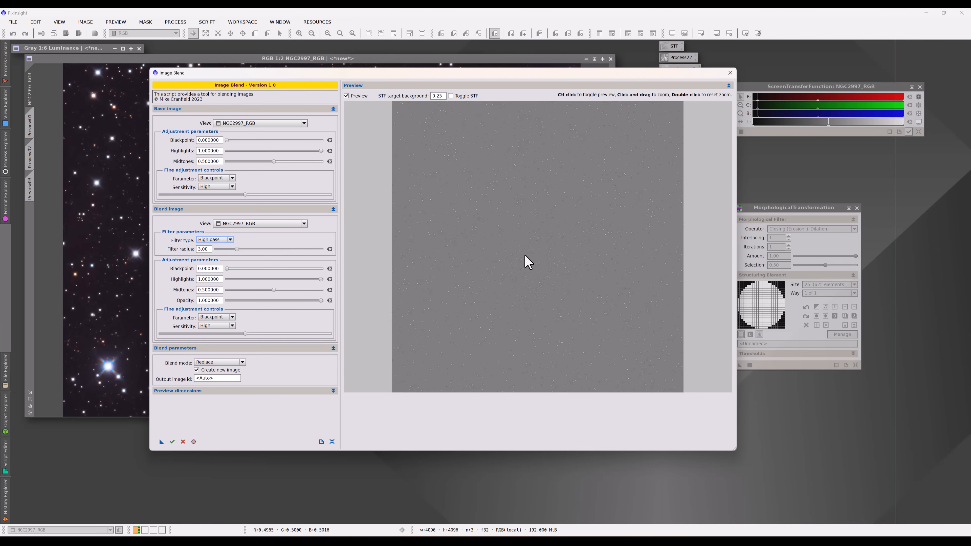
left_click_drag(237, 249, 248, 249)
left_click_drag(500, 223, 588, 305)
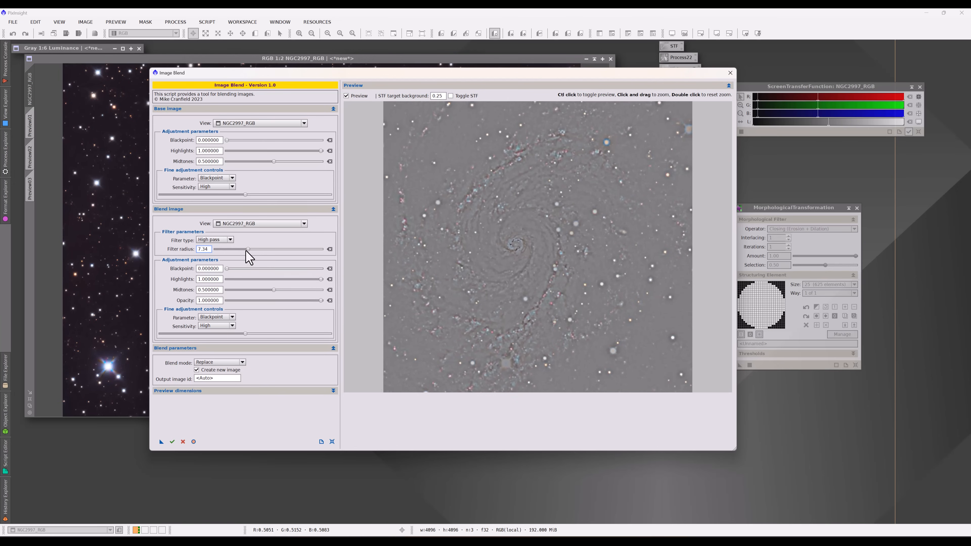
left_click_drag(247, 250, 262, 249)
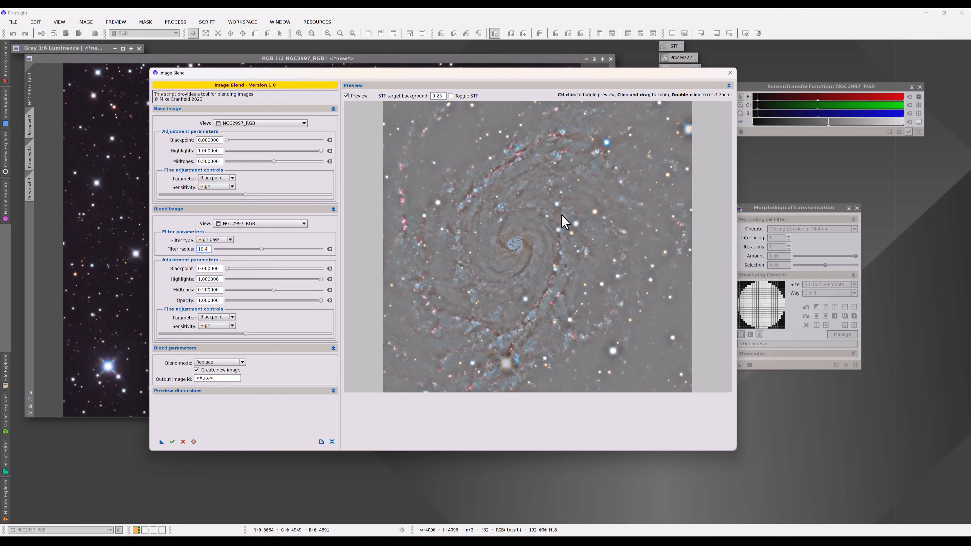
left_click_drag(262, 250, 256, 250)
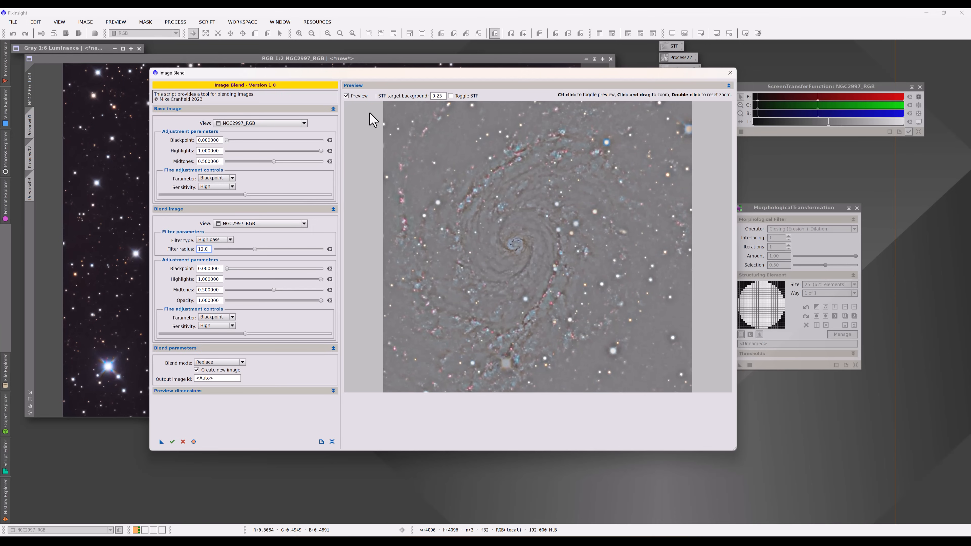
Set the blend mode to Overlay and turn the blend preview off to compare with the base image
left_click(348, 97)
left_click(244, 363)
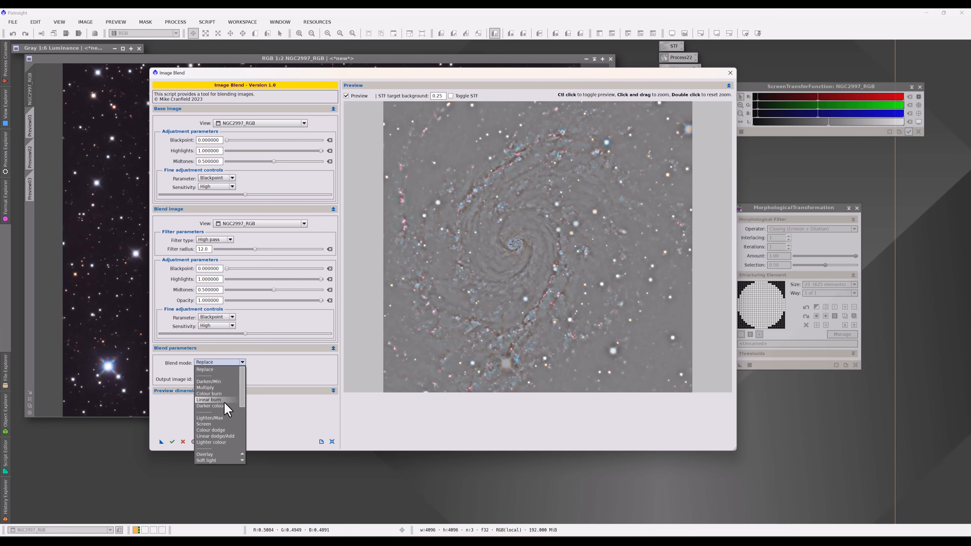
left_click(224, 455)
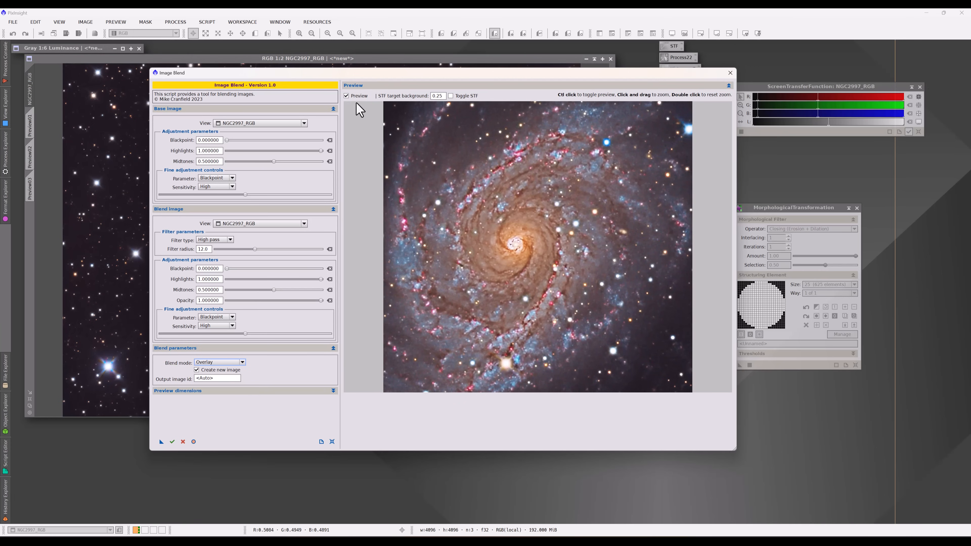
left_click(435, 166, "ctrl")
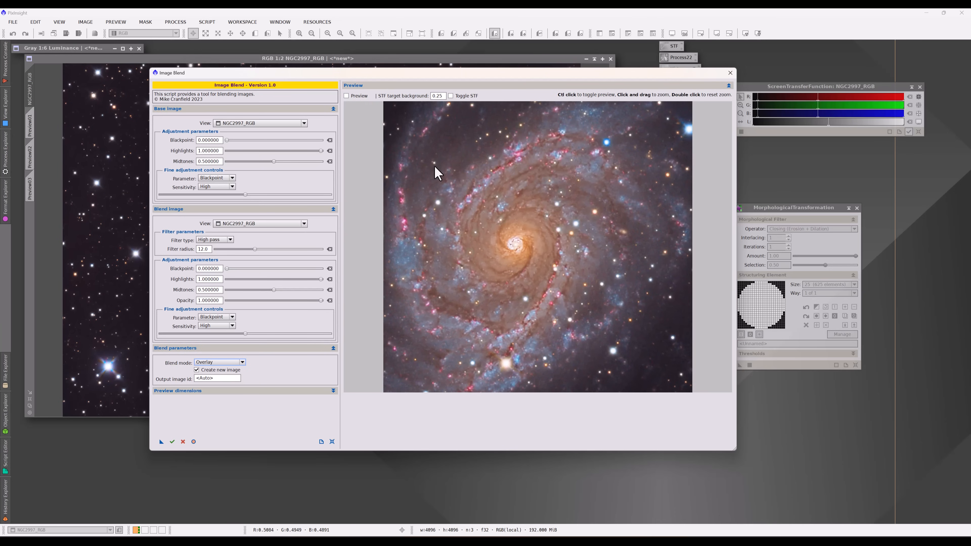
Toggle the blend preview repeatedly to compare the Overlay sharpening with the base image around the galaxy's spiral arms
left_click(435, 167, "ctrl")
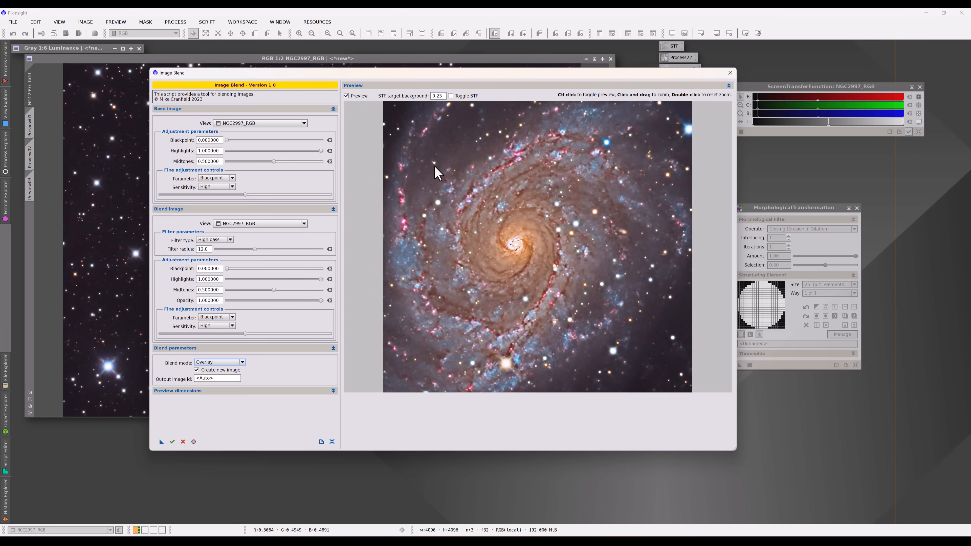
left_click(434, 166, "ctrl")
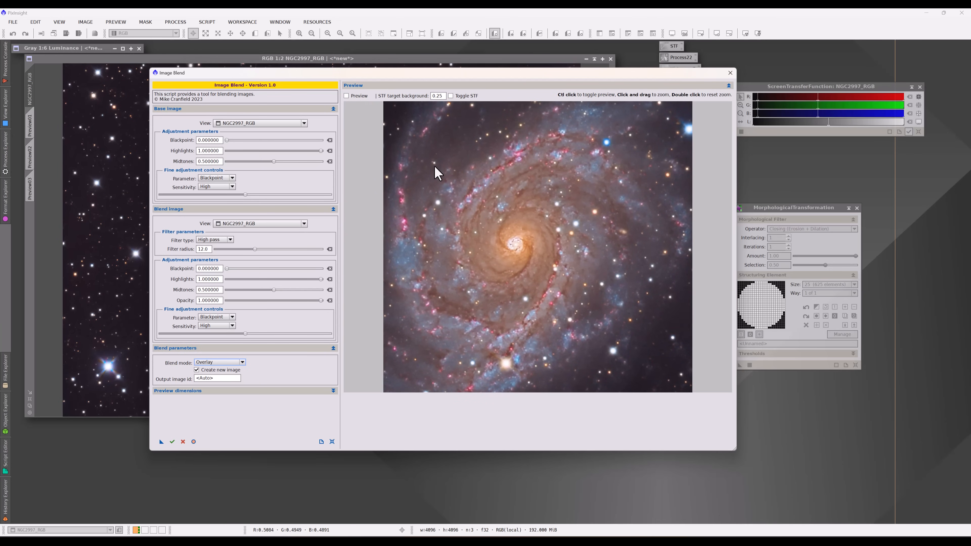
left_click(434, 166, "ctrl")
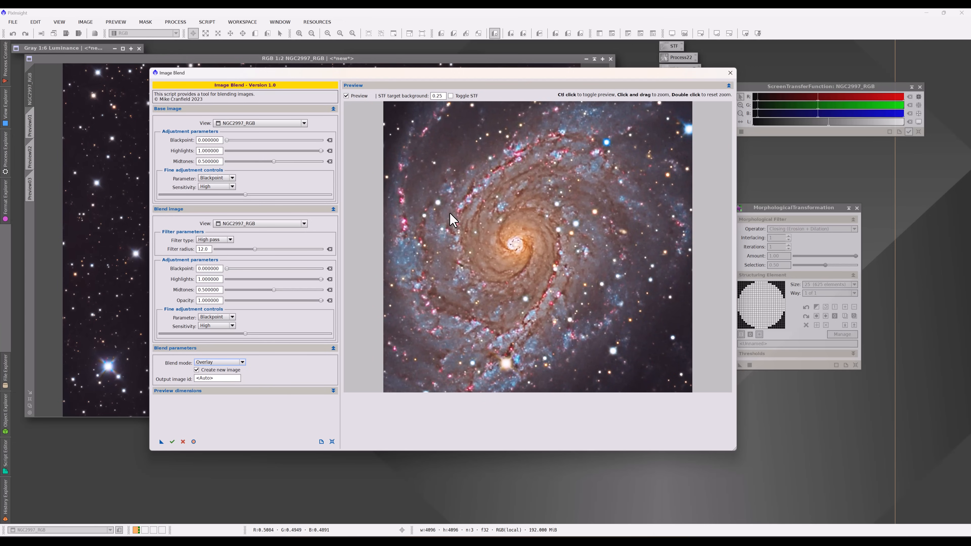
left_click(618, 349, "ctrl")
left_click(618, 349, "ctrl")
left_click(600, 309, "ctrl")
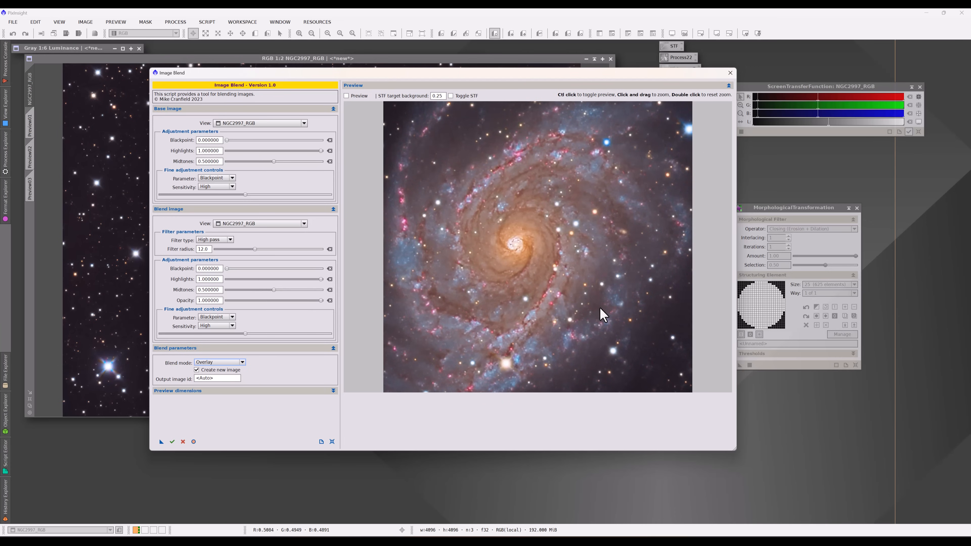
left_click(346, 96)
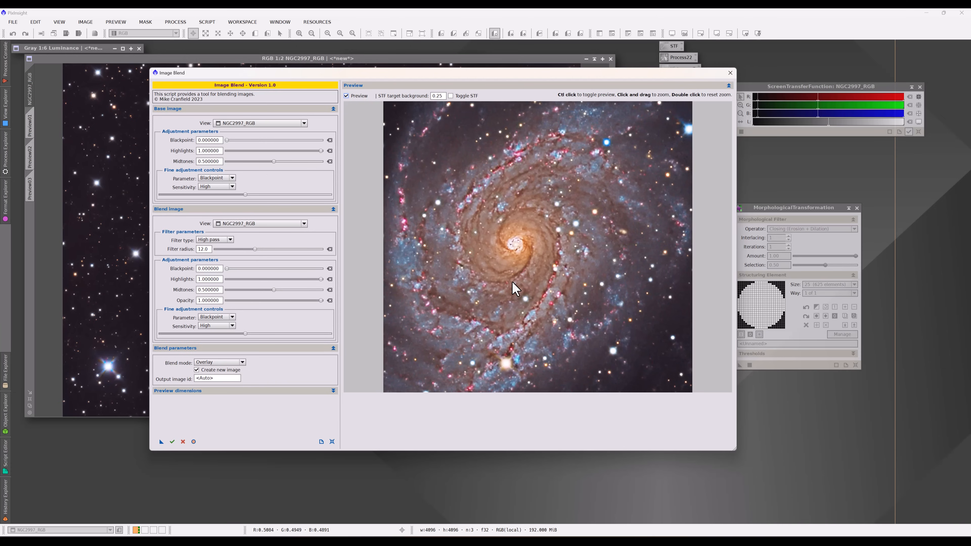
Reset the preview zoom, frame a wider area around the galaxy, and compare the blend with the base image
double_click(504, 239)
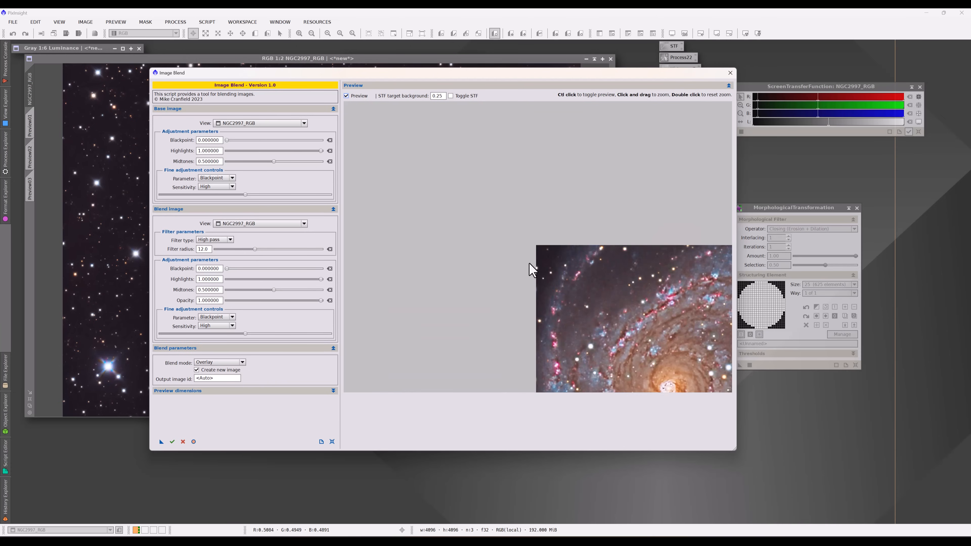
double_click(576, 273)
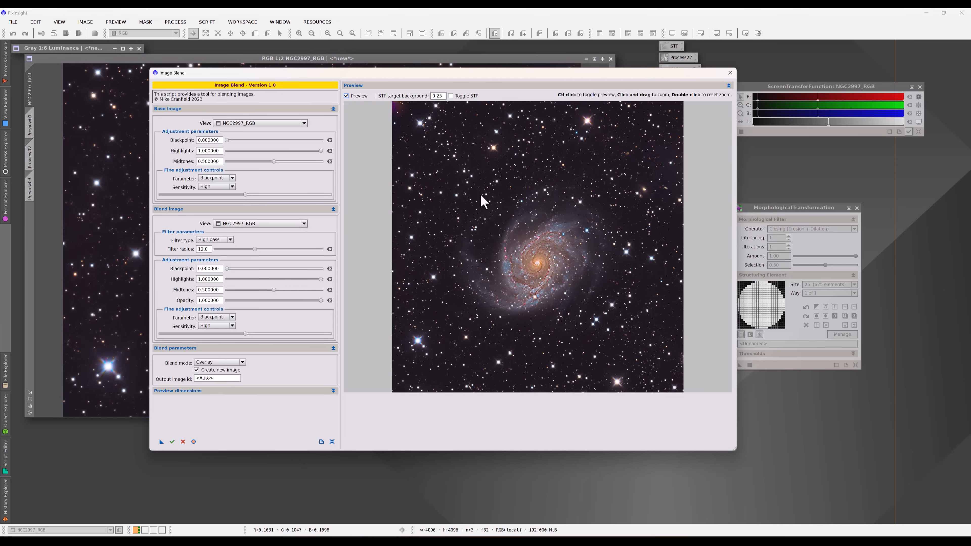
left_click(347, 96)
left_click_drag(426, 168, 627, 359)
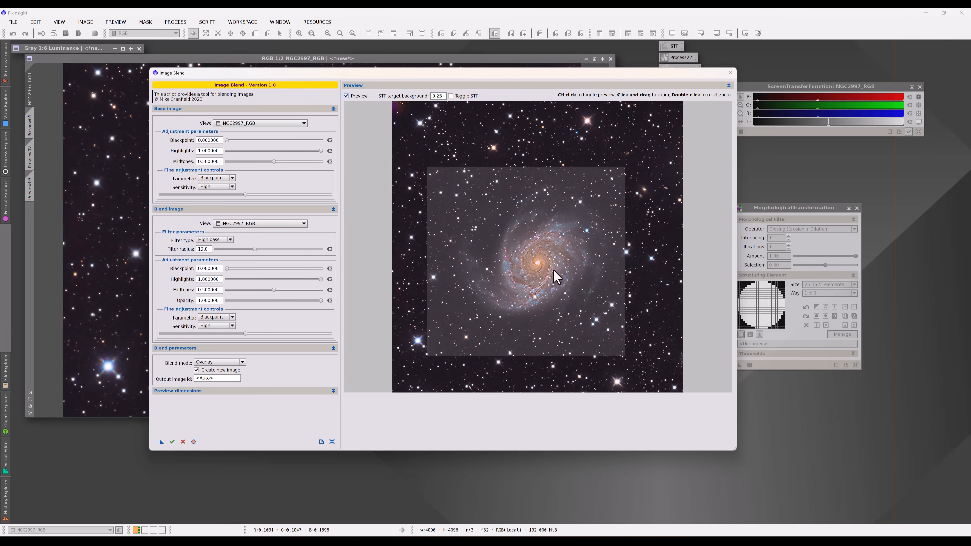
left_click(346, 96)
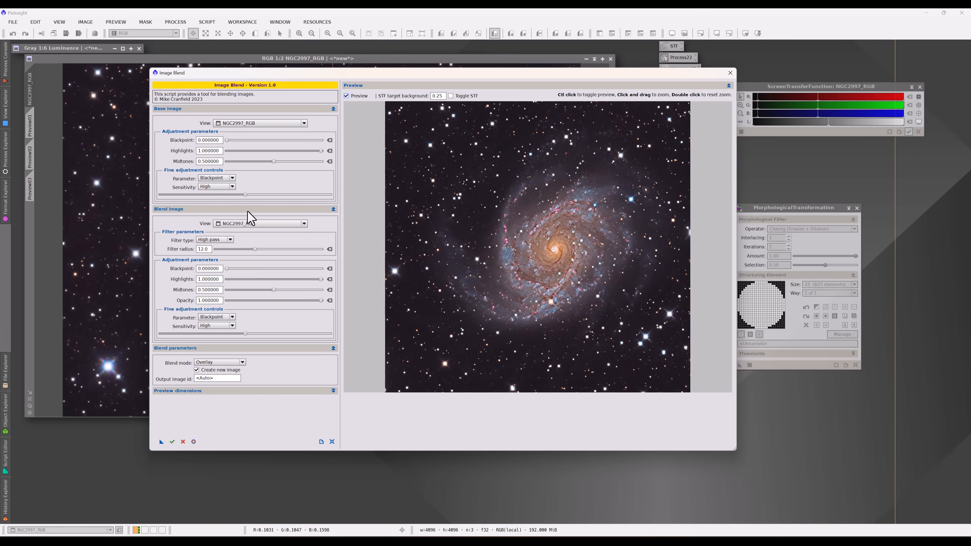
Create the Overlay blend as a new image with the id overlay_full
left_click(222, 378)
type("overlay_full")
left_click(172, 442)
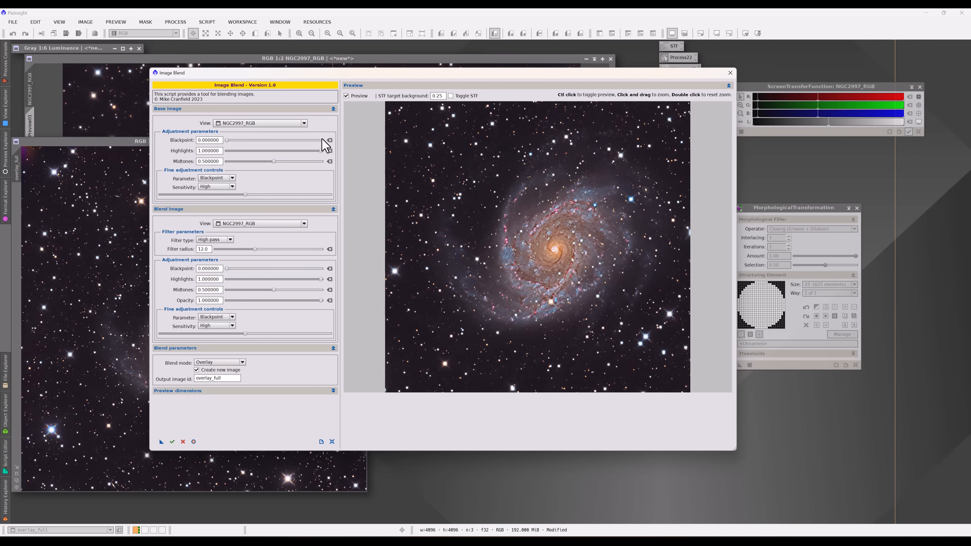
Choose overlay_full as the blend image and frame the galaxy in the preview
left_click(305, 224)
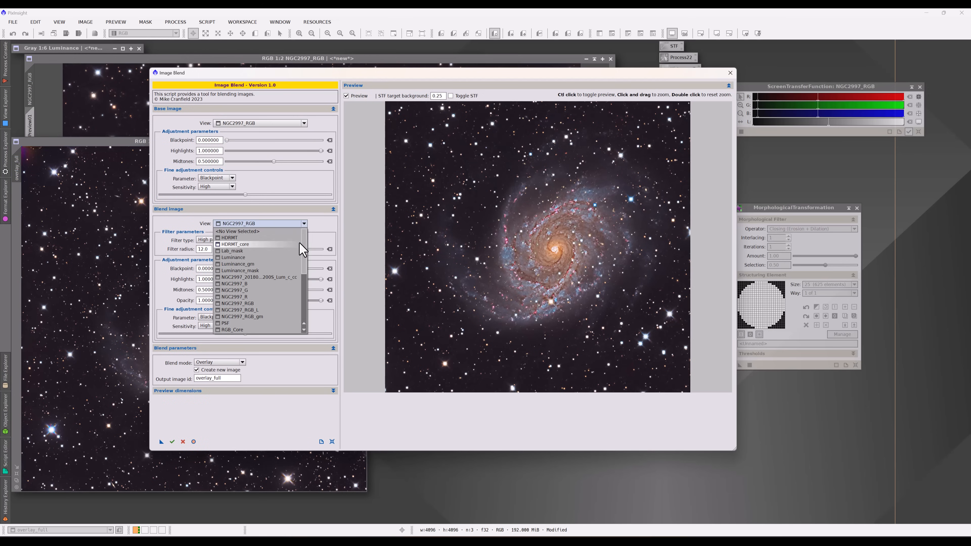
scroll(297, 303, "down", 5)
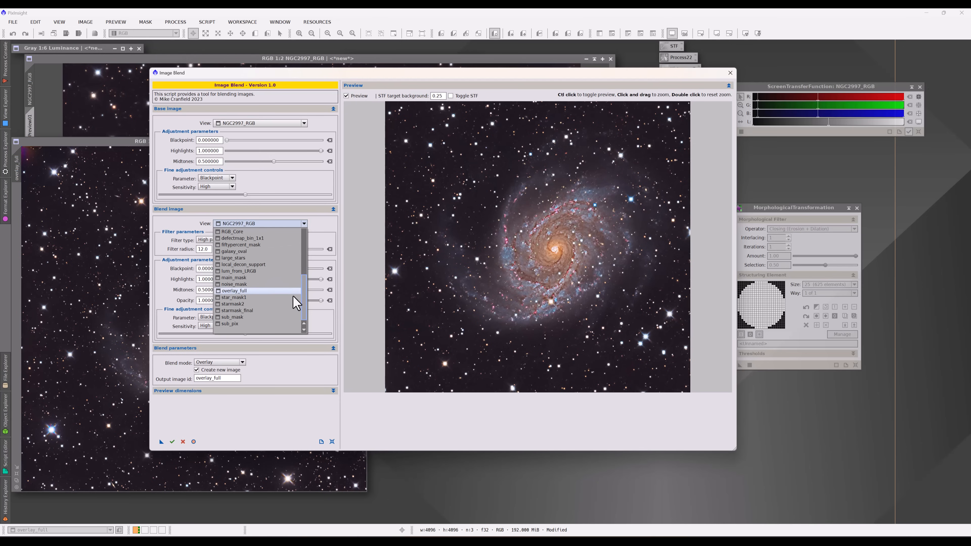
left_click(290, 292)
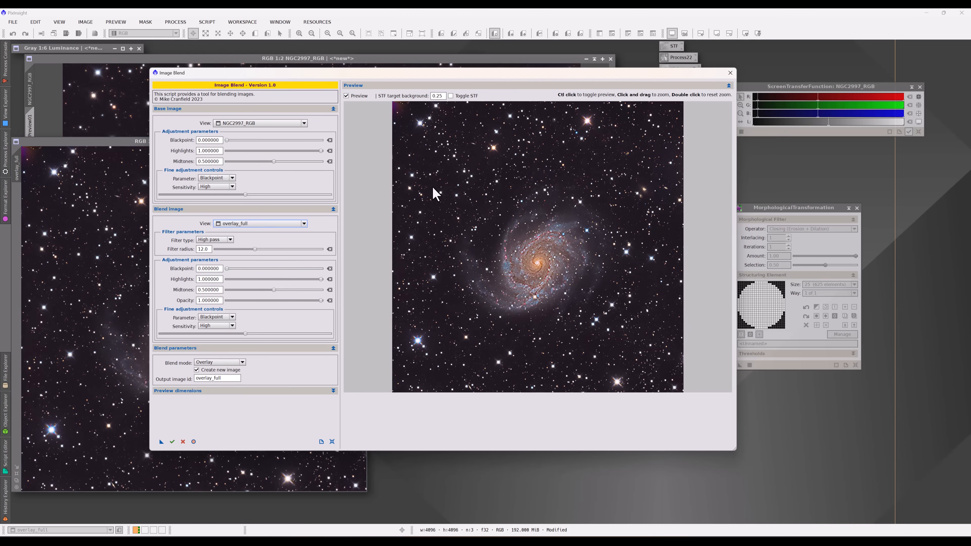
left_click_drag(432, 187, 623, 351)
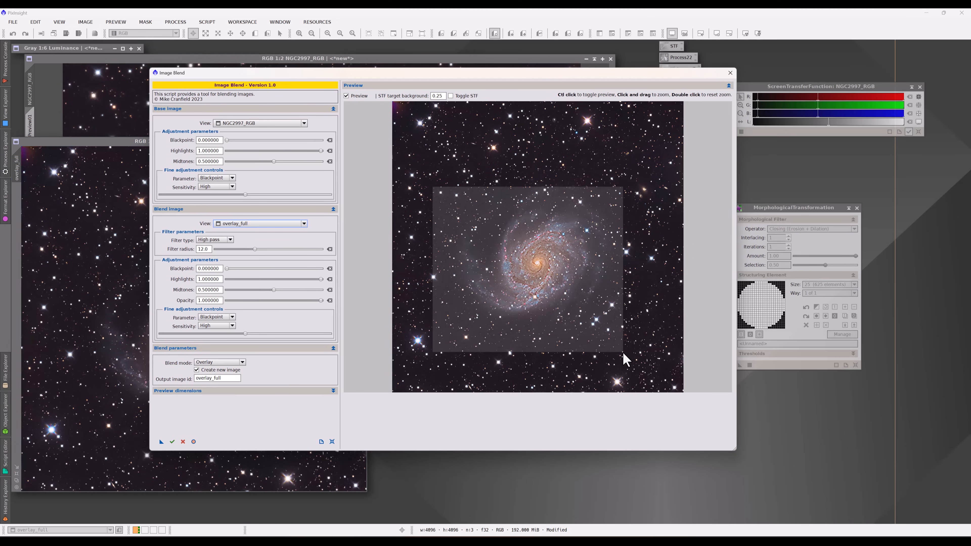
left_click_drag(623, 352, 623, 352)
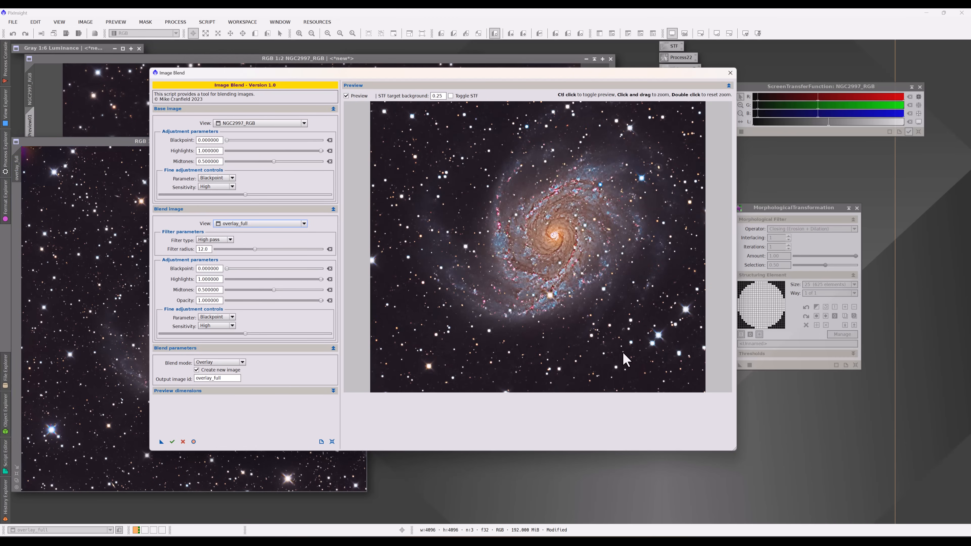
Set the blend mode to Replace and the filter type to None, and compare the galaxy's core with the base image
left_click(242, 362)
left_click(214, 370)
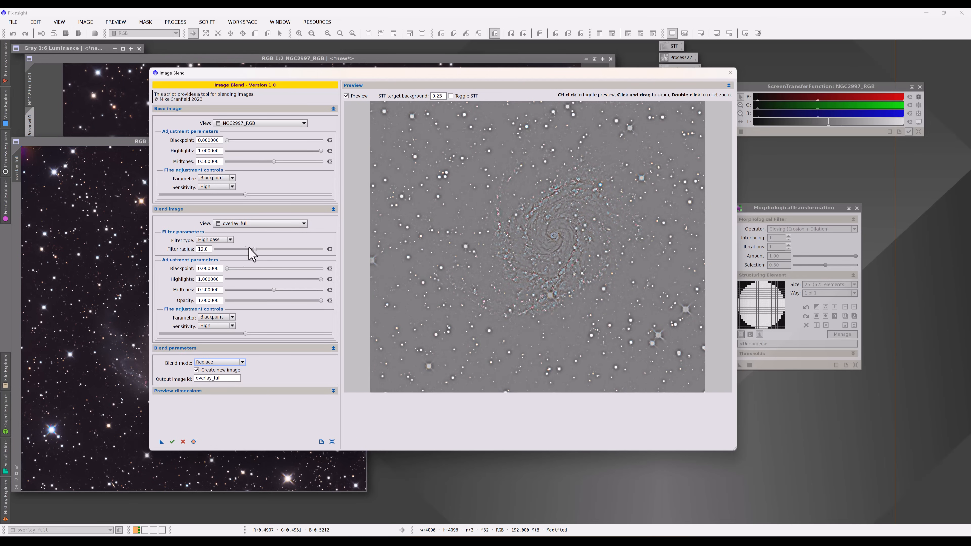
left_click(231, 240)
left_click(204, 247)
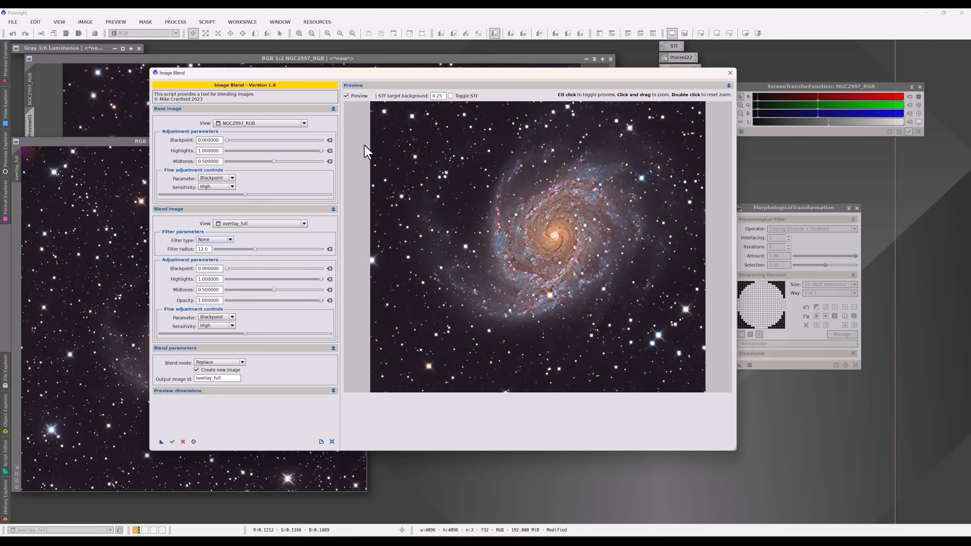
left_click(346, 96)
left_click(346, 96)
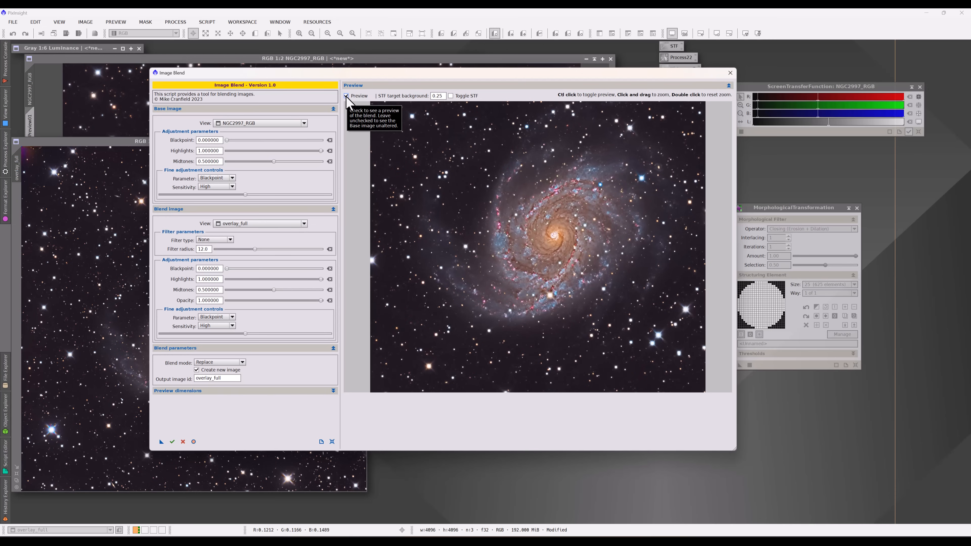
left_click_drag(465, 160, 621, 311)
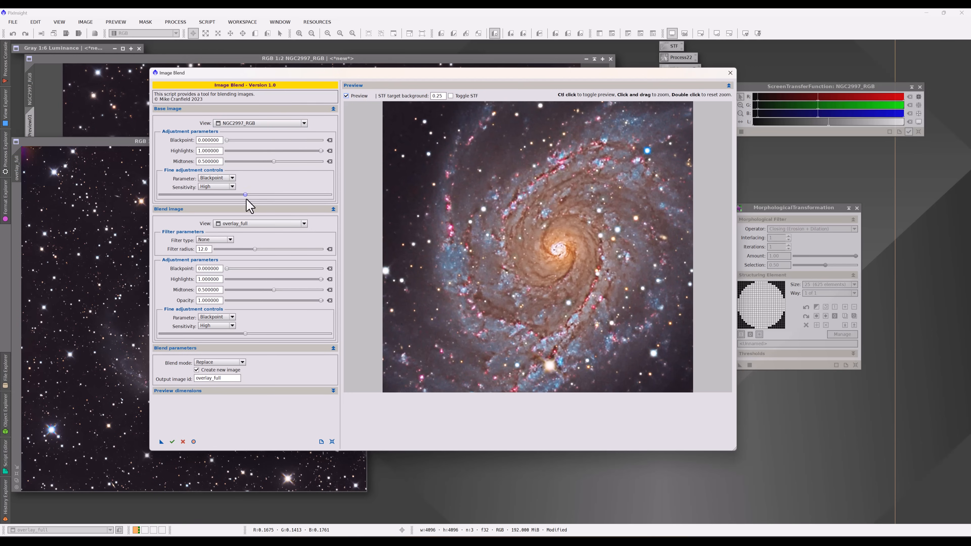
Set the blend mode to Darken/Min and toggle the preview to compare the blend with the base image
left_click(225, 362)
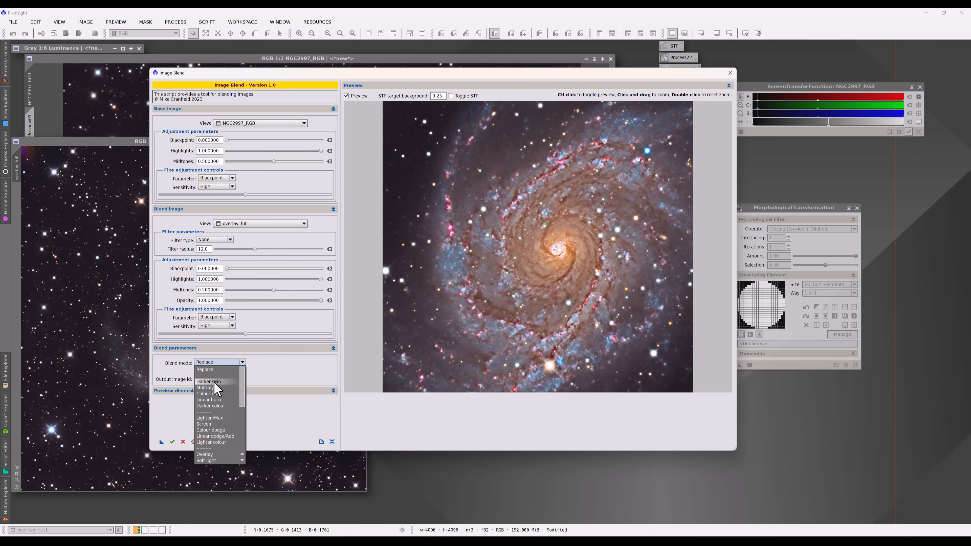
left_click(210, 382)
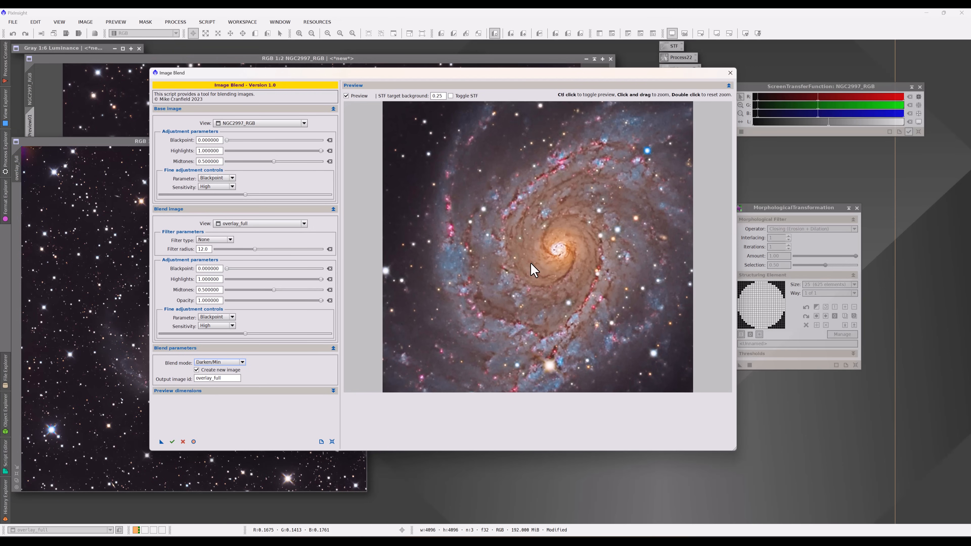
left_click(347, 96)
left_click(347, 96)
left_click(346, 96)
left_click(347, 96)
left_click(347, 96)
left_click(347, 97)
left_click(347, 96)
left_click(347, 96)
Create the Darken/Min blend as a new image with the id overlay_darker
left_click(231, 379)
left_click(172, 442)
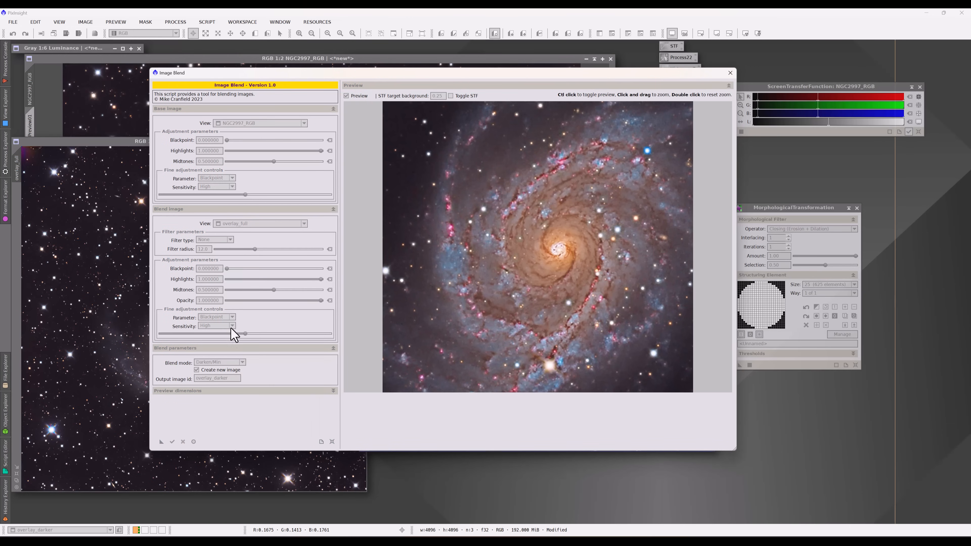
Set the blend mode to Lighten/Max and create the blend as a new image with the id overlay_lighter
left_click(242, 363)
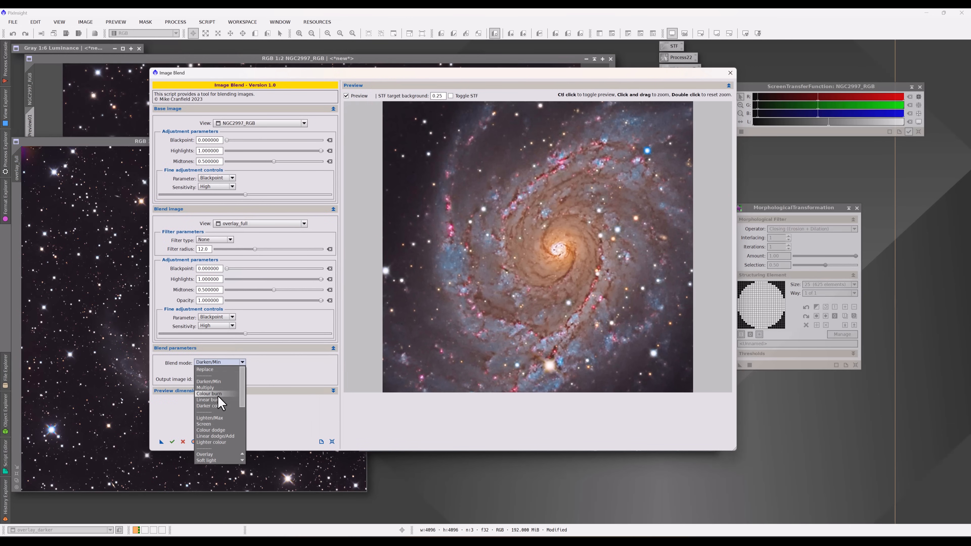
left_click(221, 419)
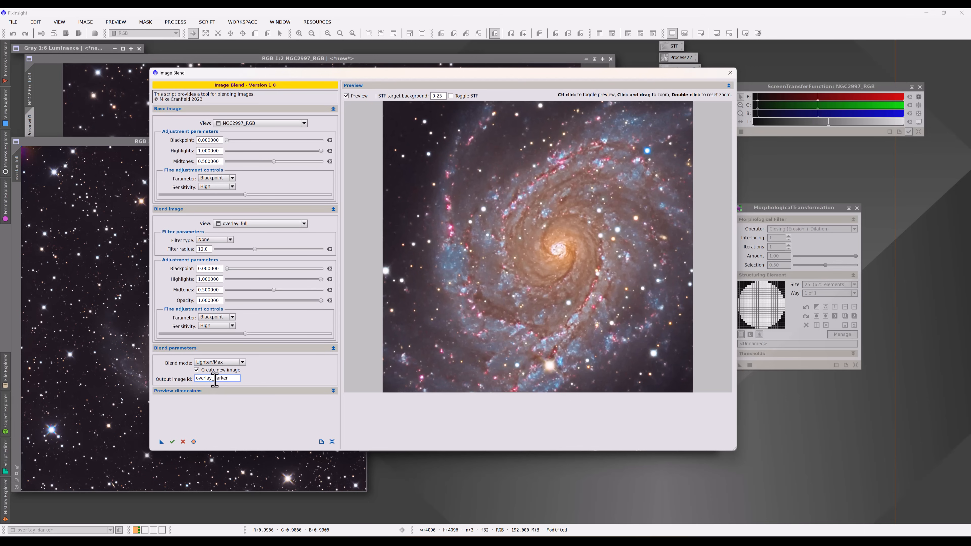
left_click_drag(214, 379, 234, 377)
type("light")
left_click(173, 442)
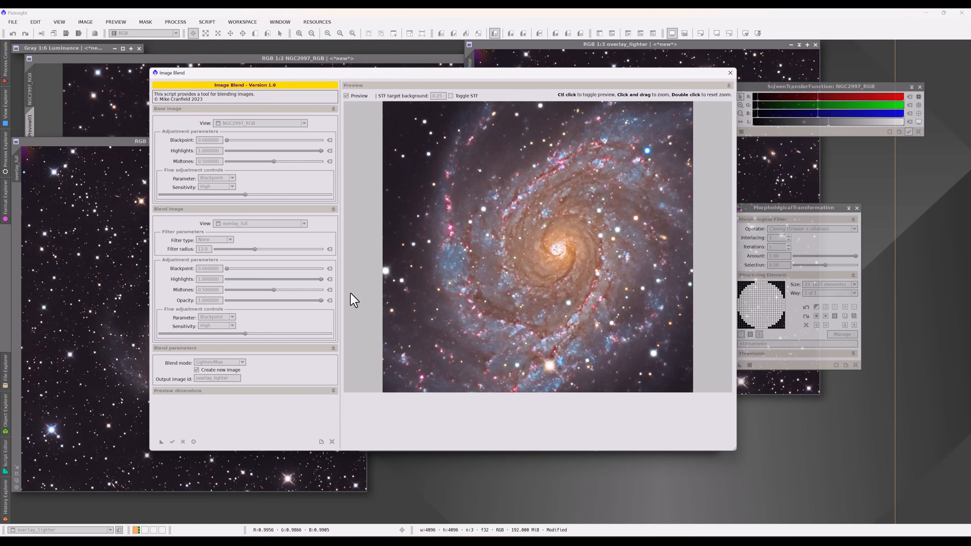
Choose overlay_darker as the base image and overlay_lighter as the blend image
left_click(305, 123)
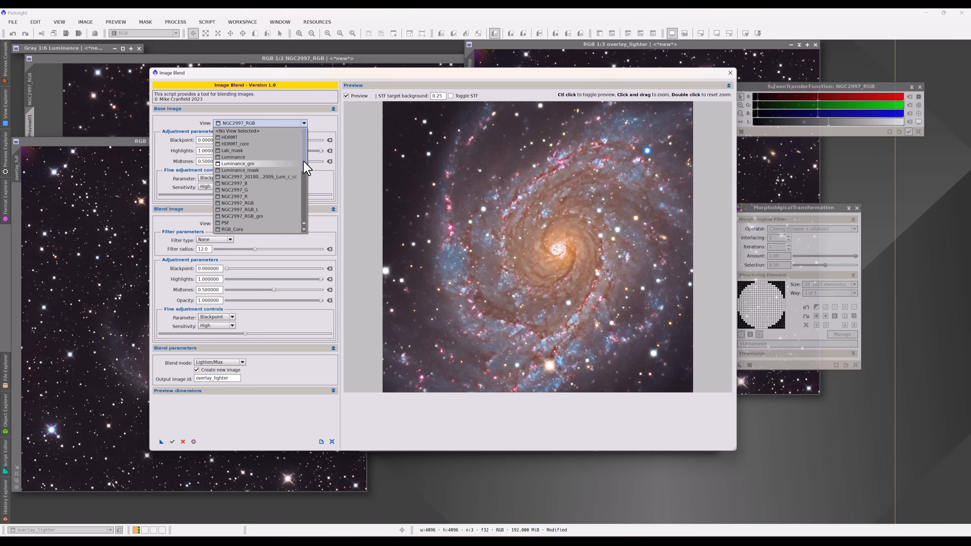
scroll(304, 194, "down", 3)
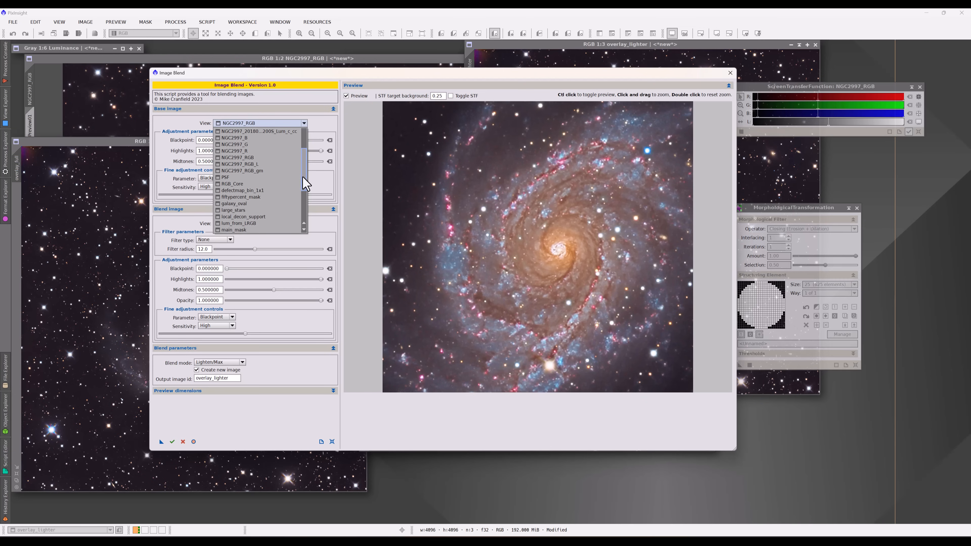
scroll(301, 186, "down", 1)
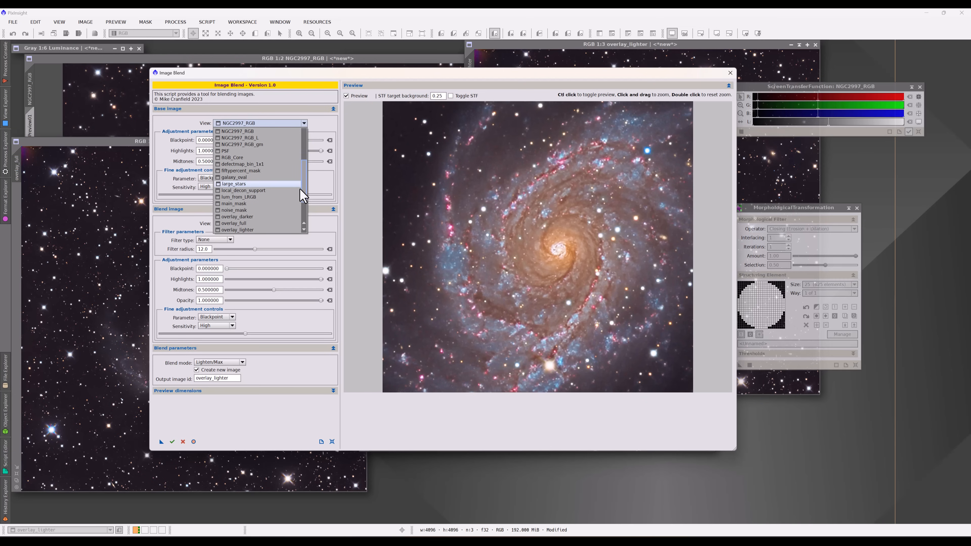
left_click(268, 217)
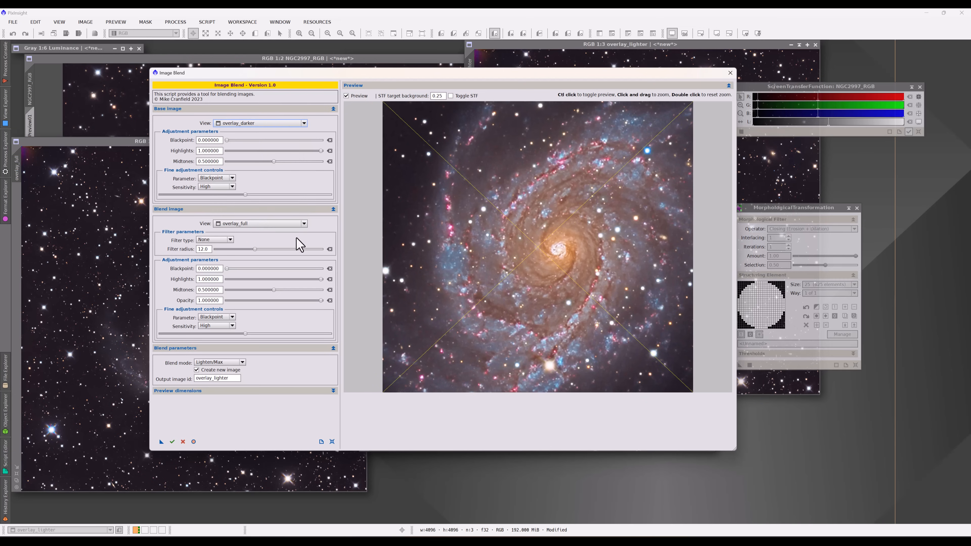
left_click(306, 226)
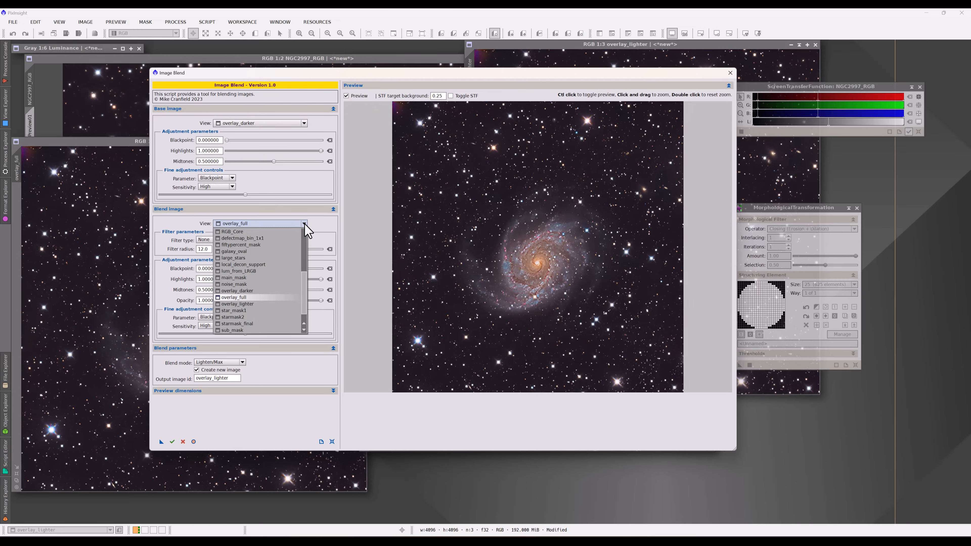
left_click(273, 304)
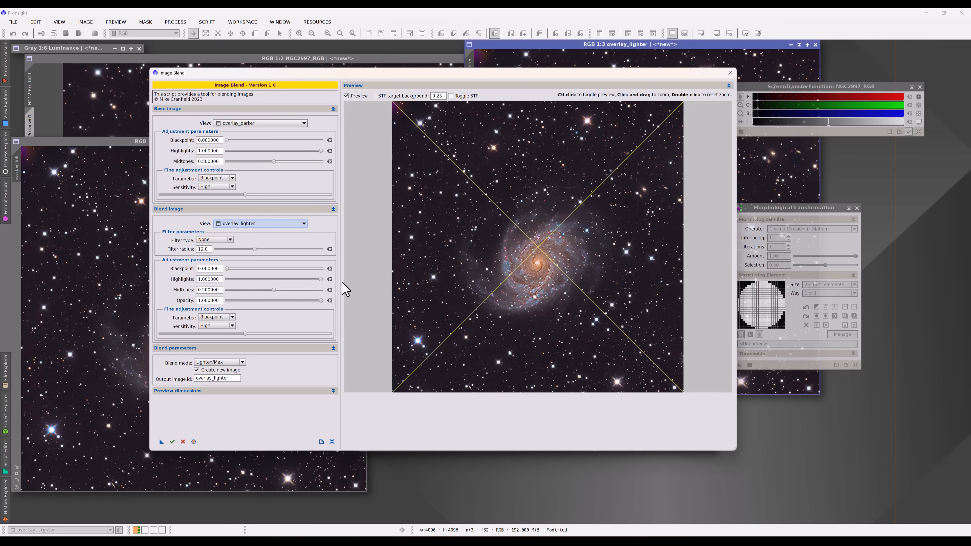
Lower the blend image's opacity to about 0.30 and create the blend as a new image with the id final_enhanced
left_click_drag(459, 195, 610, 336)
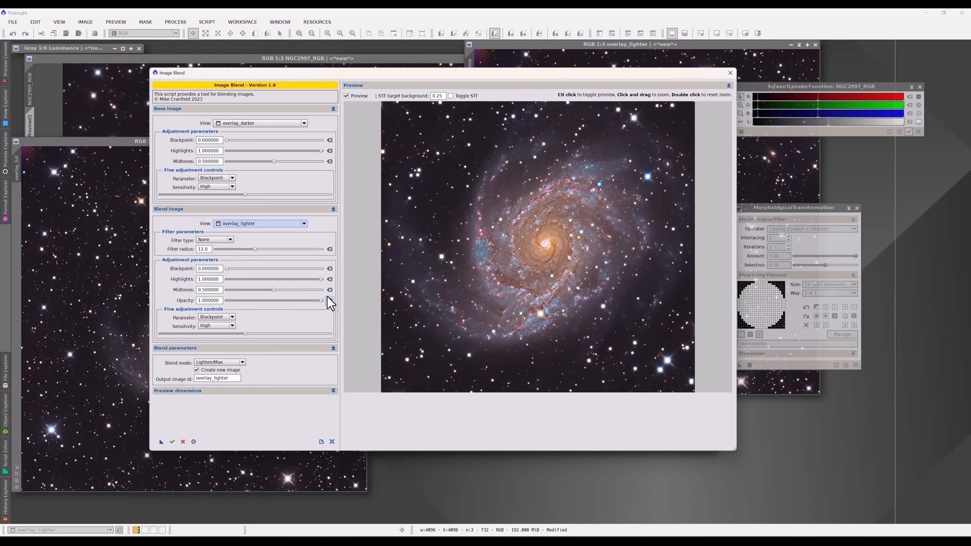
left_click_drag(325, 302, 256, 309)
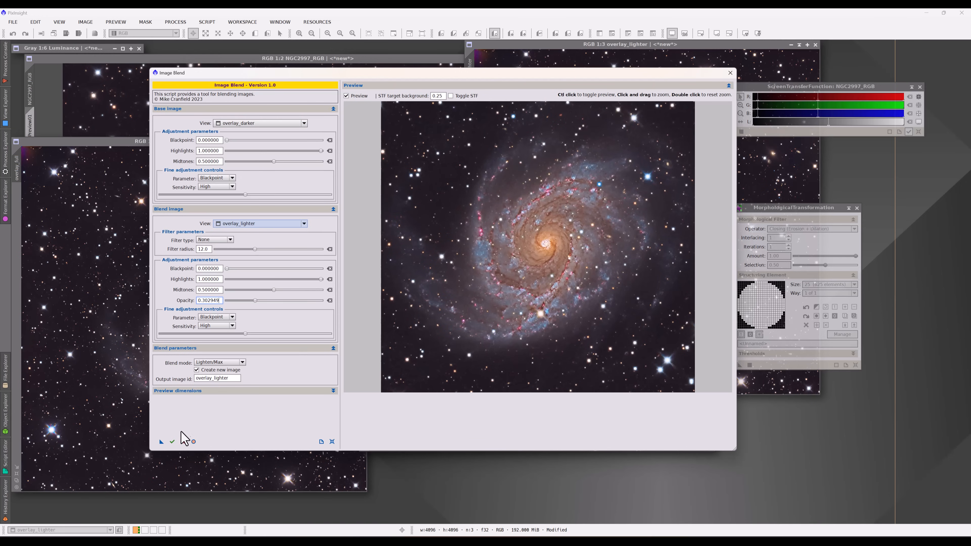
left_click(231, 378)
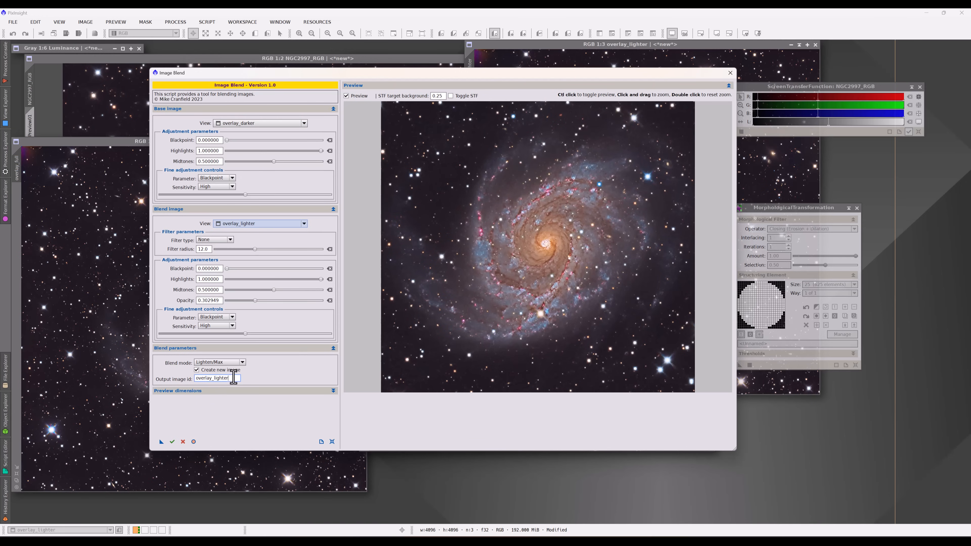
double_click(194, 379)
type("final_enhanced")
left_click(172, 442)
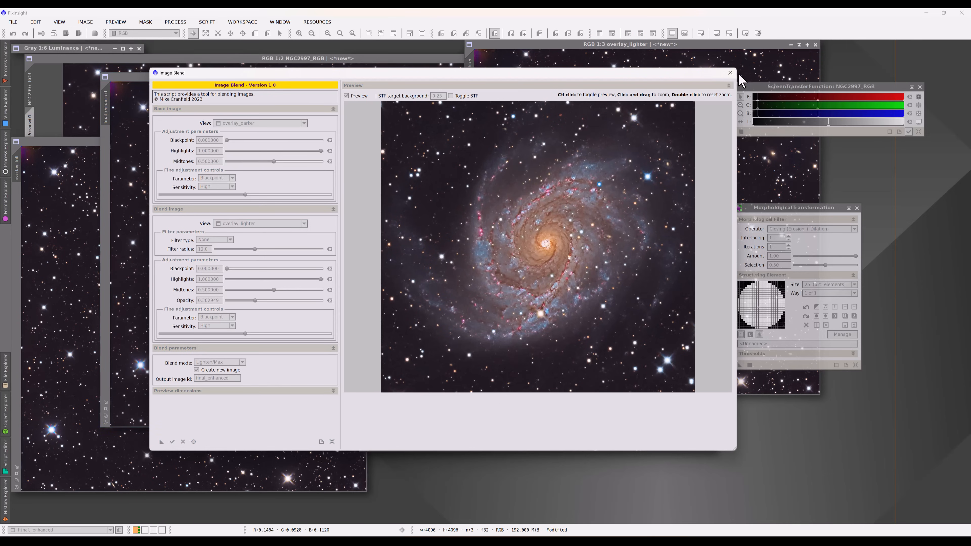
Close the Image Blend script and move the overlay_lighter, overlay_darker and overlay_full windows away from final_enhanced and NGC2997_RGB
left_click(731, 73)
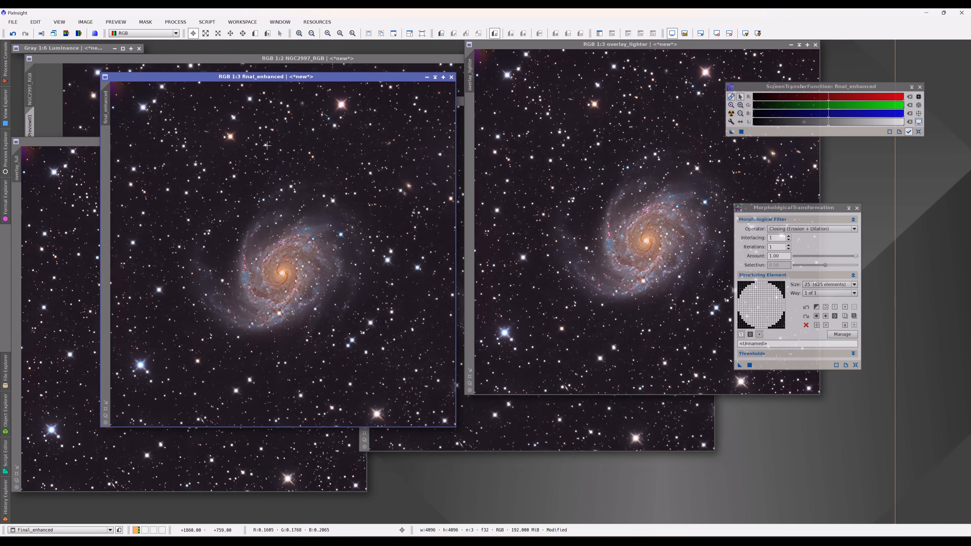
left_click_drag(268, 78, 268, 120)
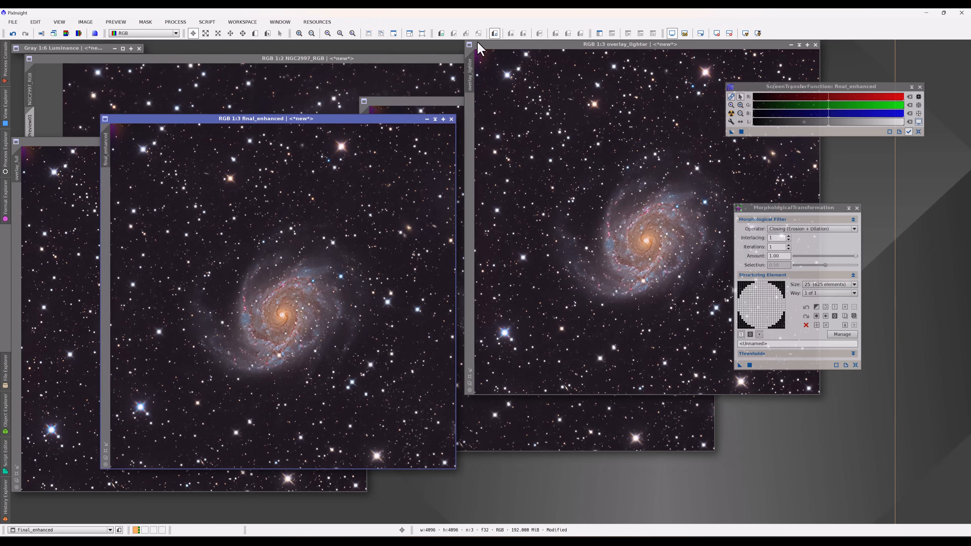
left_click_drag(478, 43, 229, 188)
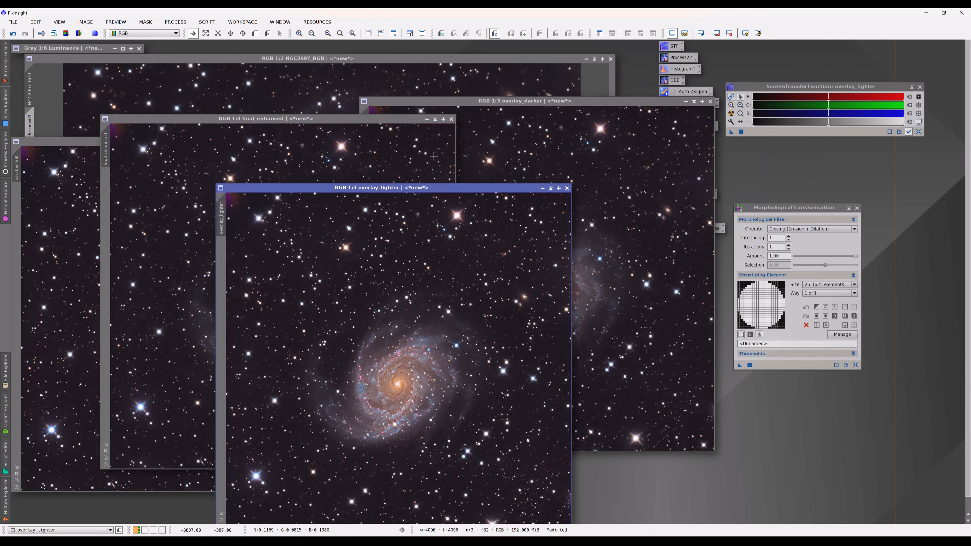
left_click(567, 188)
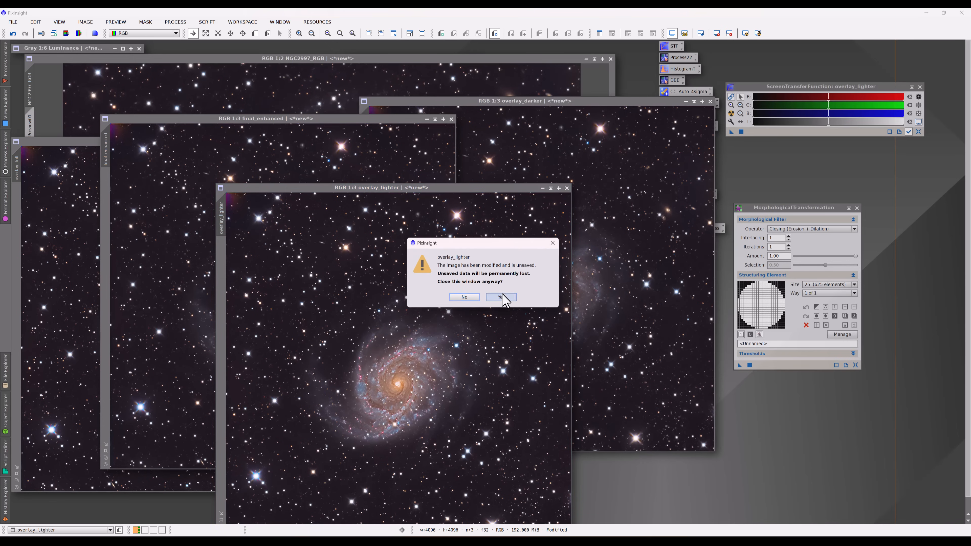
left_click(464, 297)
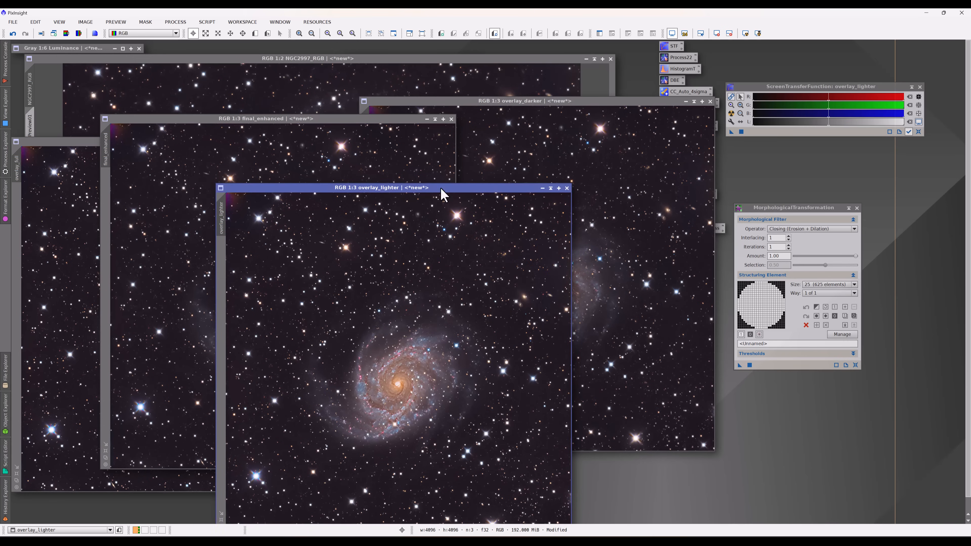
left_click_drag(444, 189, 792, 173)
left_click_drag(514, 102, 792, 153)
left_click_drag(70, 143, 630, 139)
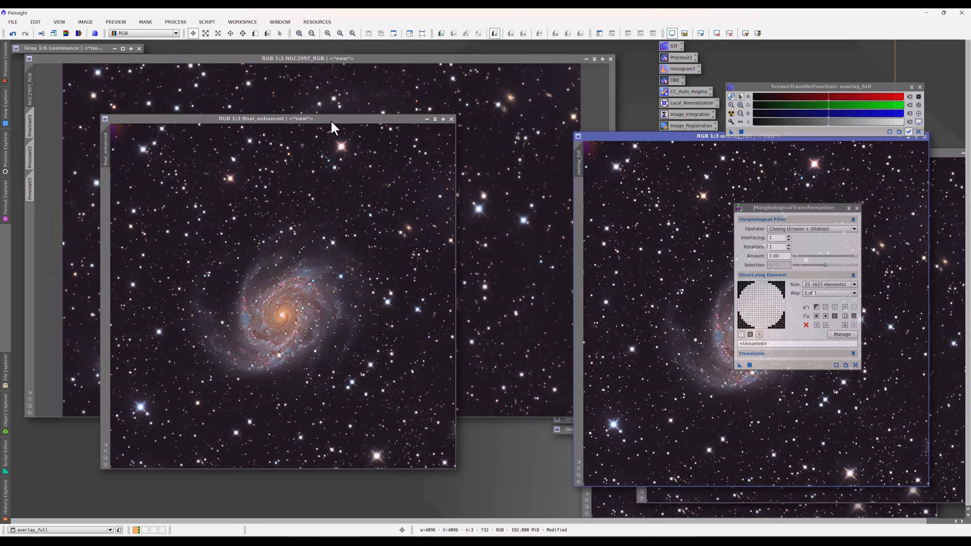
View the galaxy core in final_enhanced at 1:1 and match the NGC2997_RGB view to the same zoom and position
left_click_drag(333, 122, 405, 82)
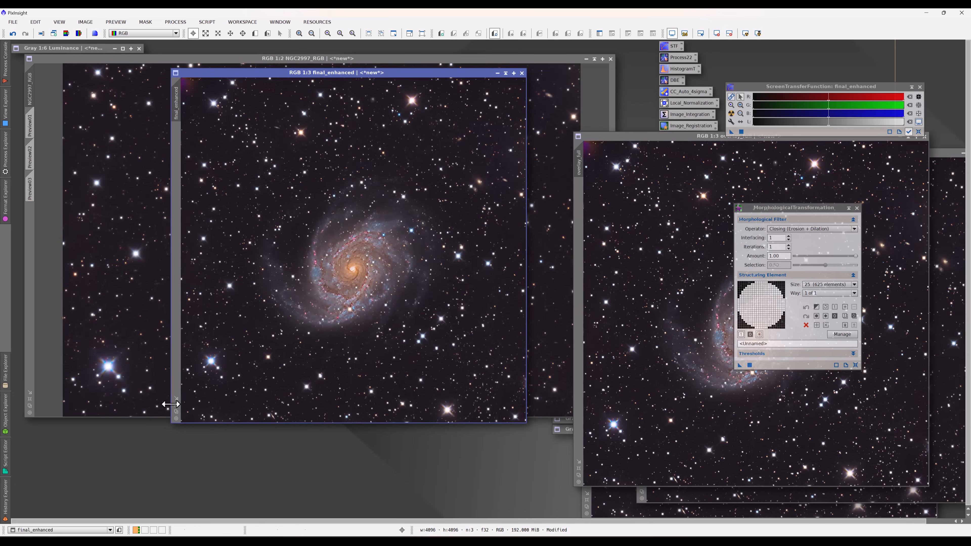
left_click(30, 399)
left_click(409, 253)
scroll(410, 252, "up", 3)
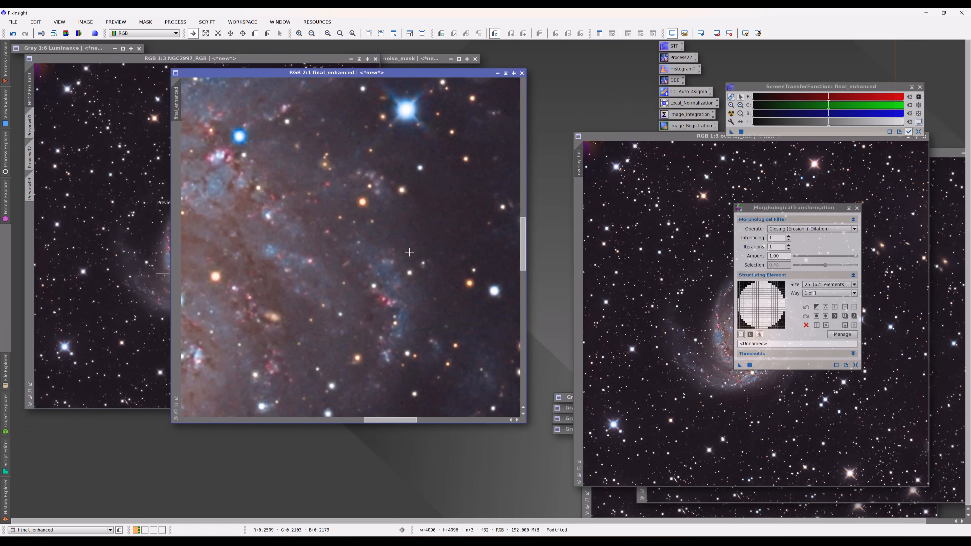
scroll(410, 252, "down", 1)
left_click_drag(393, 419, 352, 428)
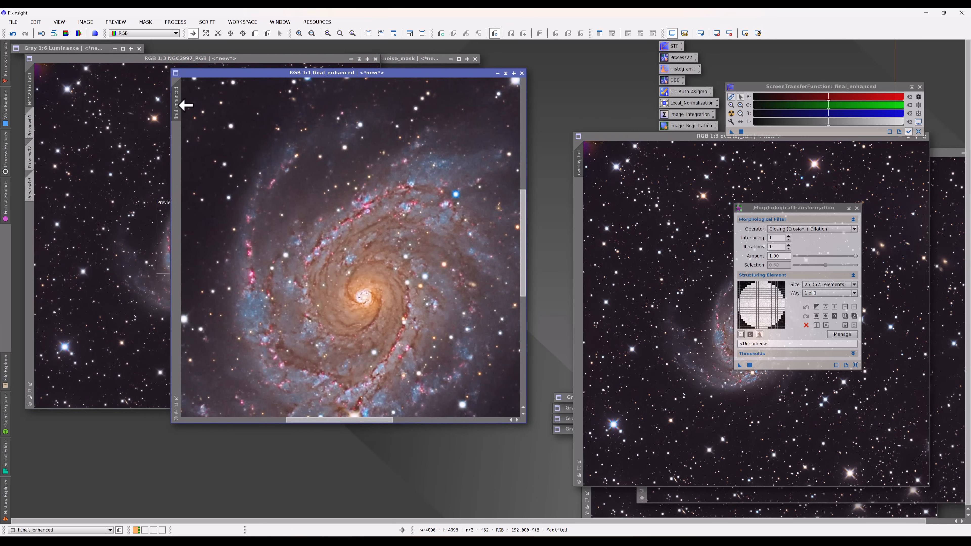
left_click_drag(178, 103, 30, 71)
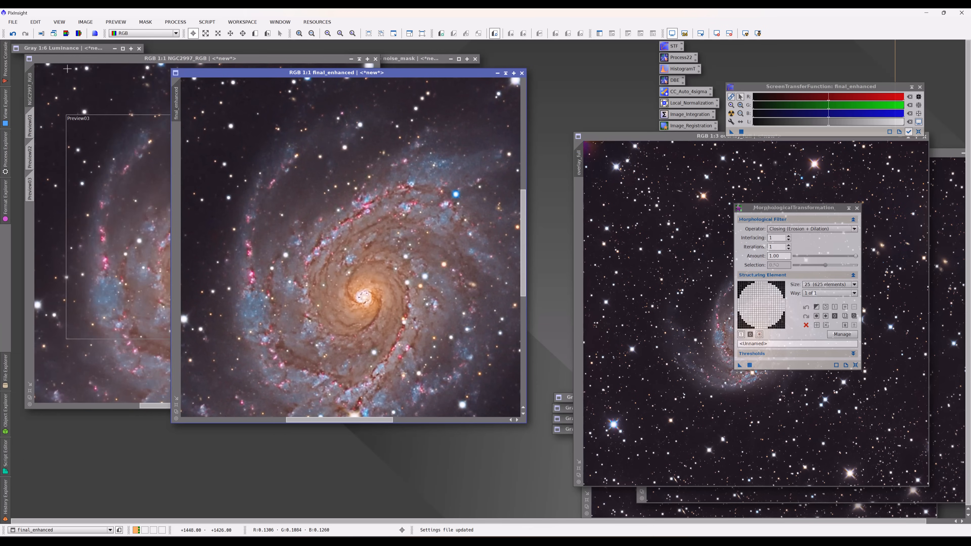
Align the final_enhanced window exactly over NGC2997_RGB and switch between them to compare the sharpened galaxy with the original
left_click(130, 71)
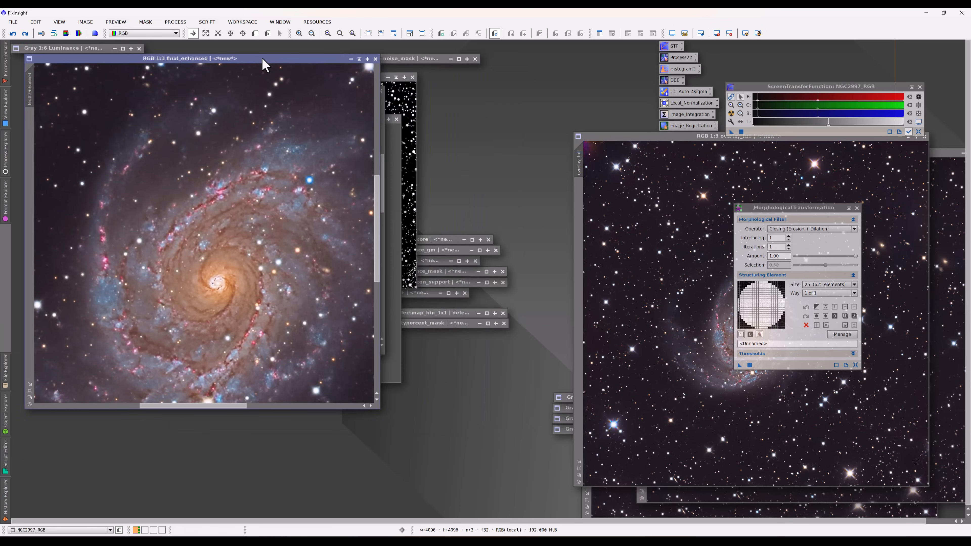
left_click(263, 59)
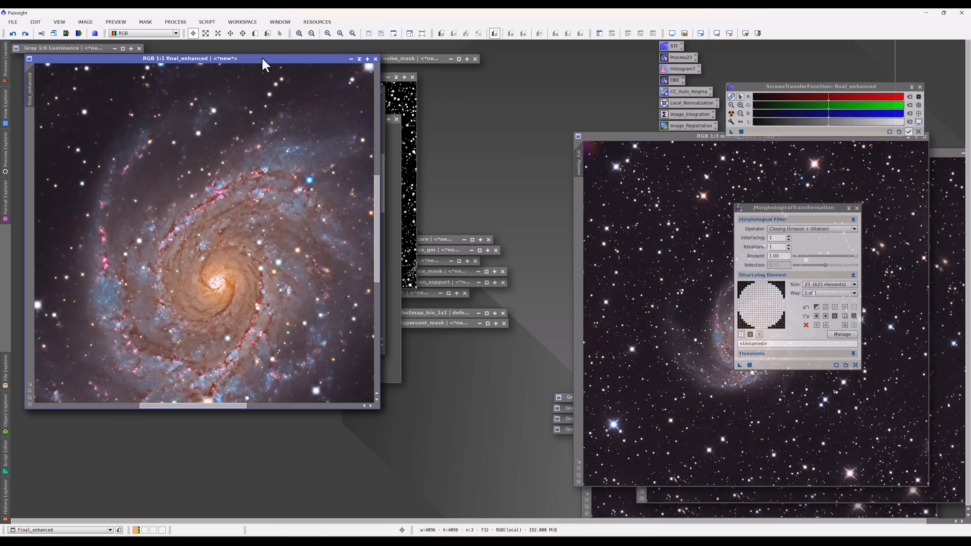
scroll(263, 59, "down", 1)
scroll(263, 59, "down", 3)
scroll(263, 59, "down", 2)
Launch the ImageBlend utility script again with final_enhanced as the active image
left_click(202, 23)
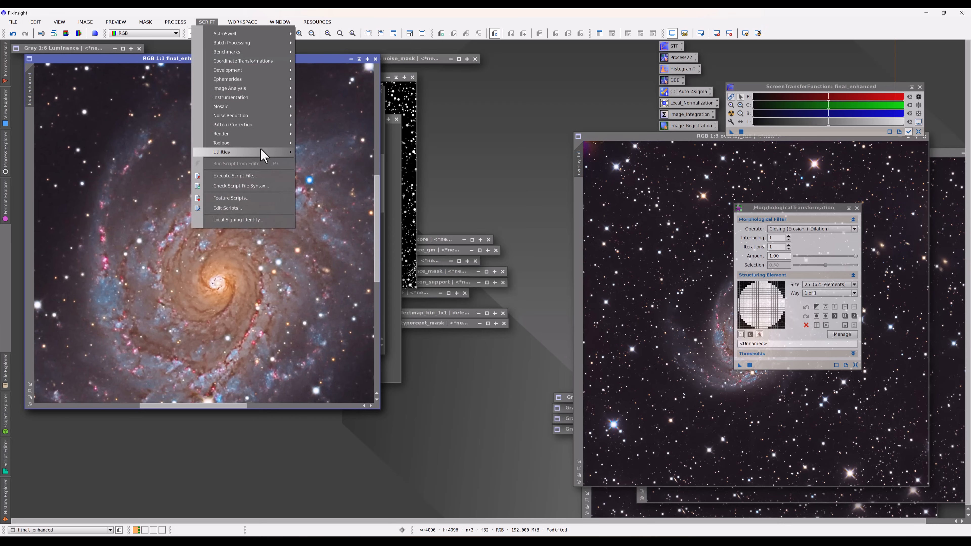
mouse_move(262, 151)
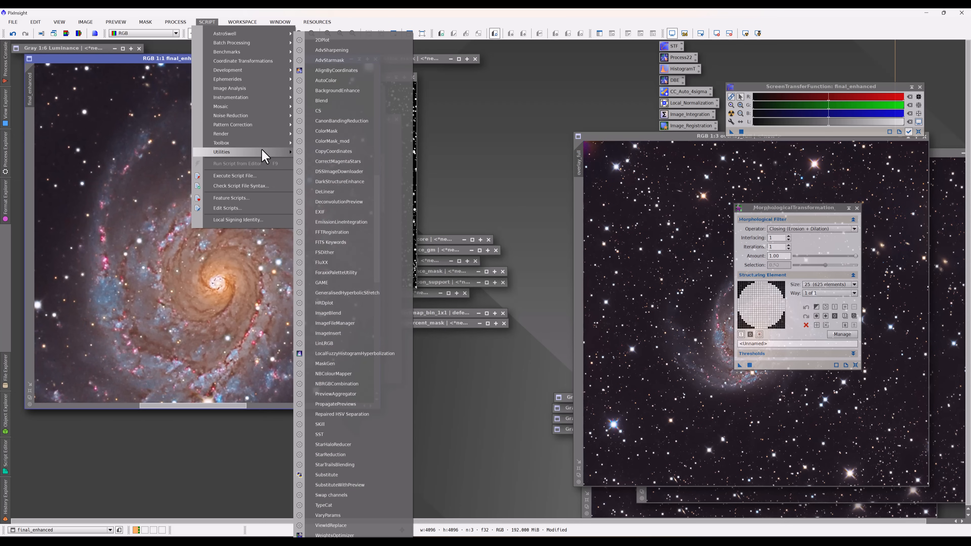
left_click(335, 314)
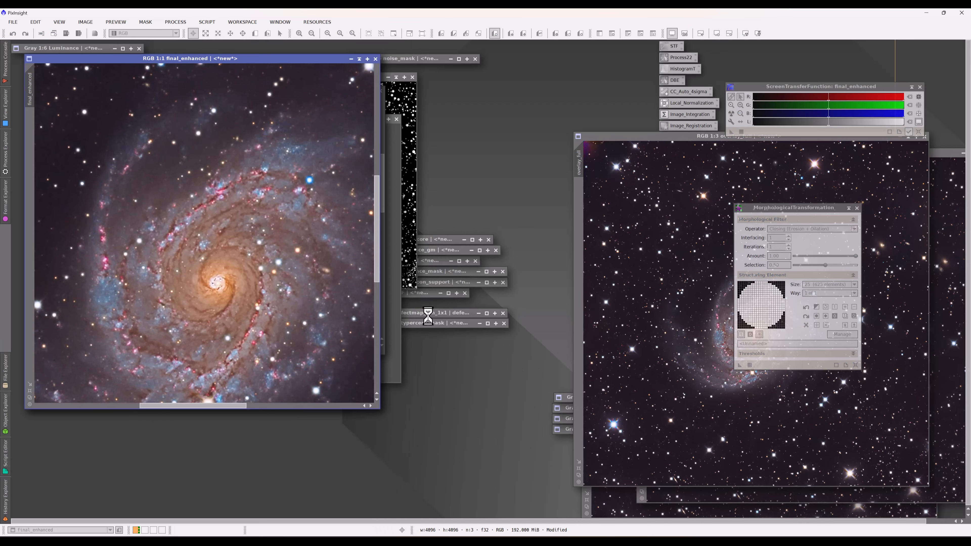